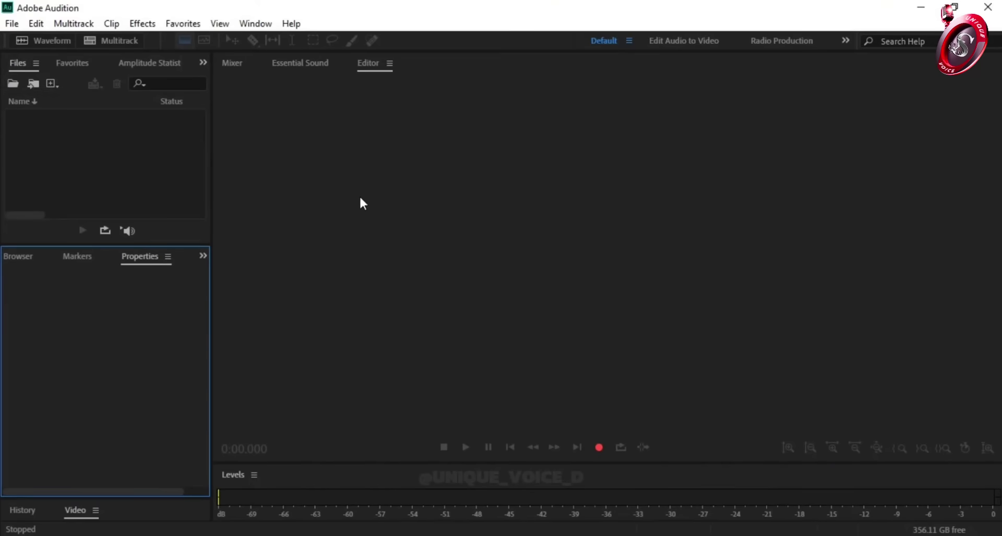
click(12, 25)
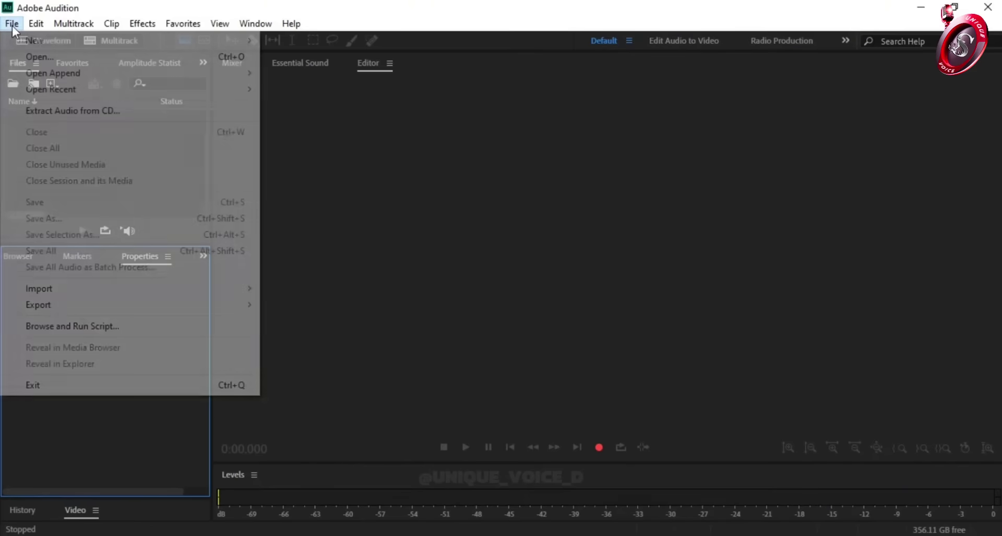
mouse_move(39, 32)
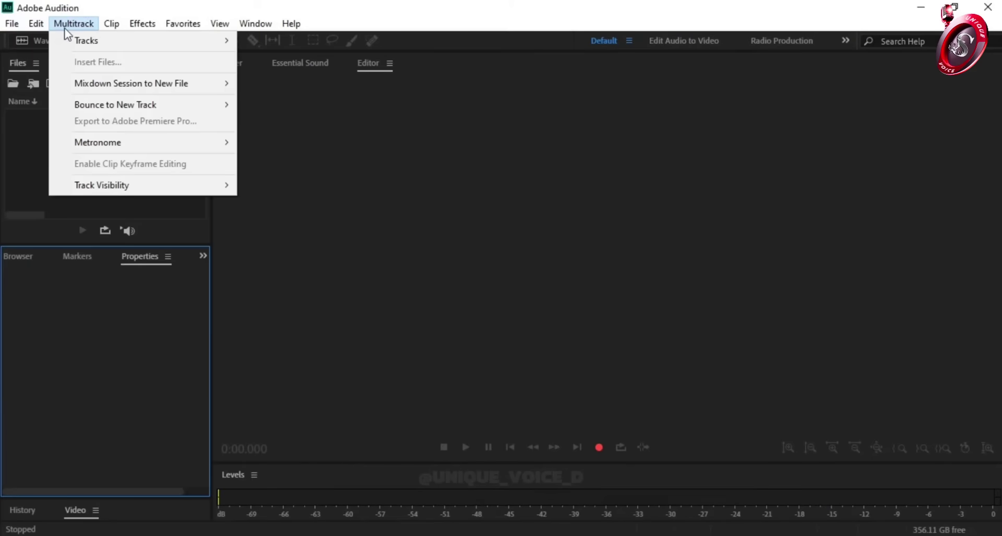
mouse_move(183, 23)
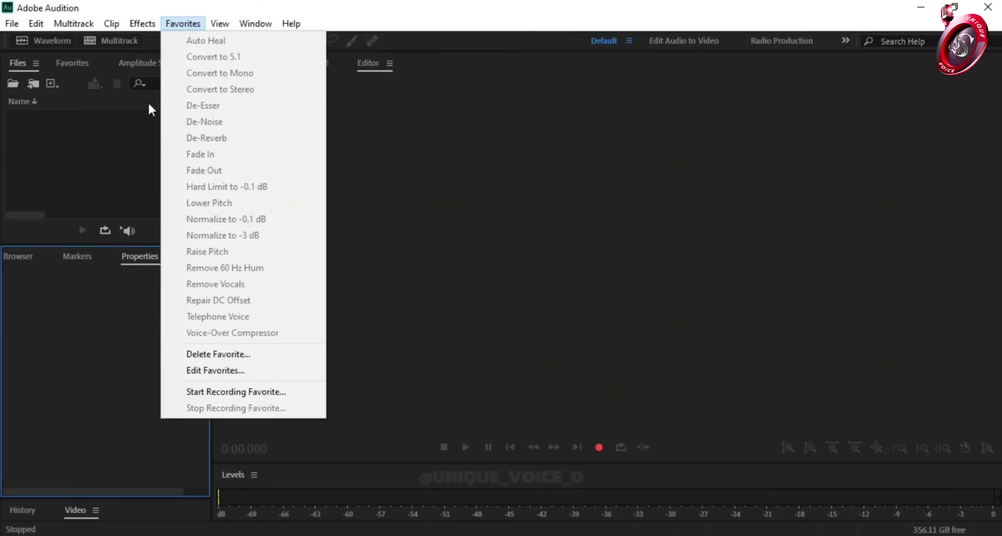
click(11, 29)
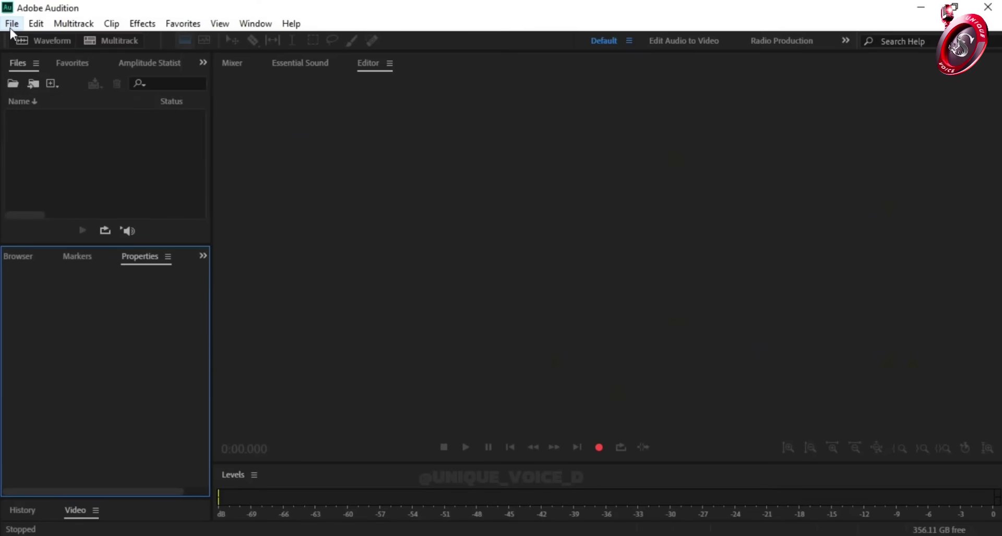
Open the existing recording شعر.wav in the waveform editor and close it again
click(10, 28)
mouse_move(17, 39)
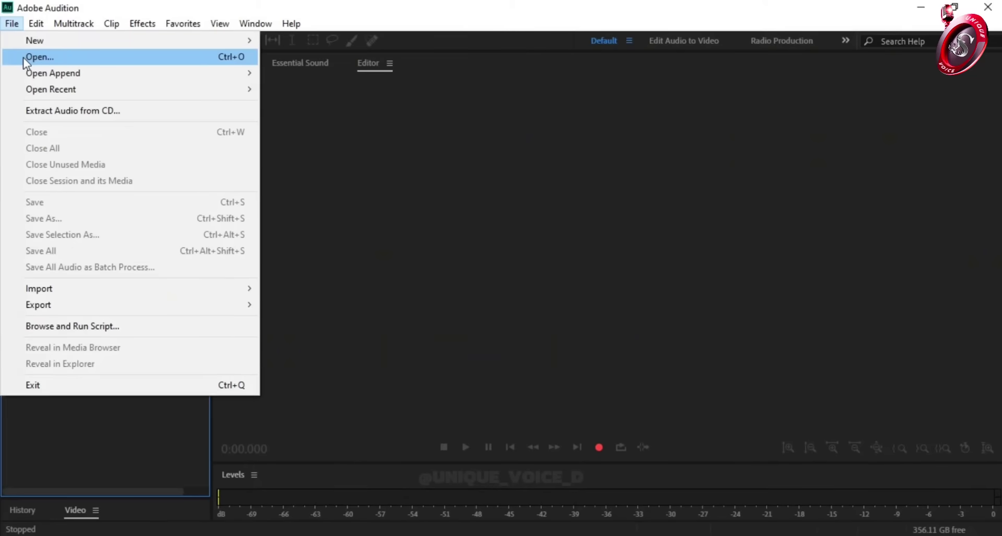
click(24, 58)
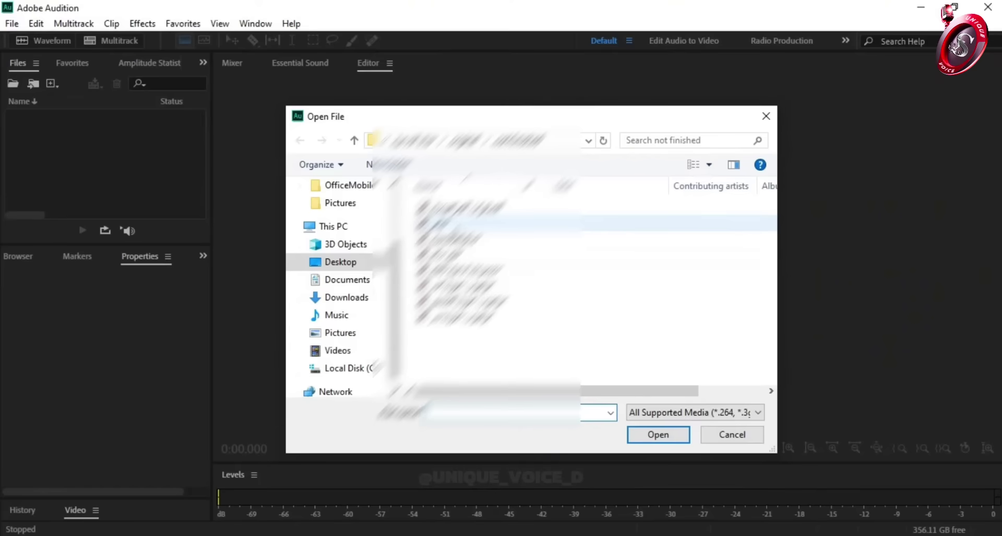
click(439, 224)
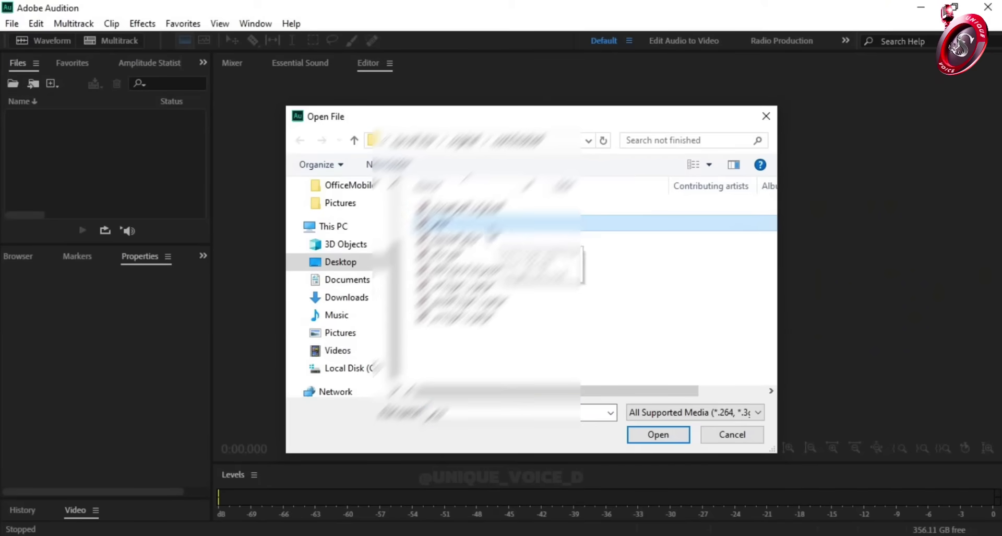
click(665, 441)
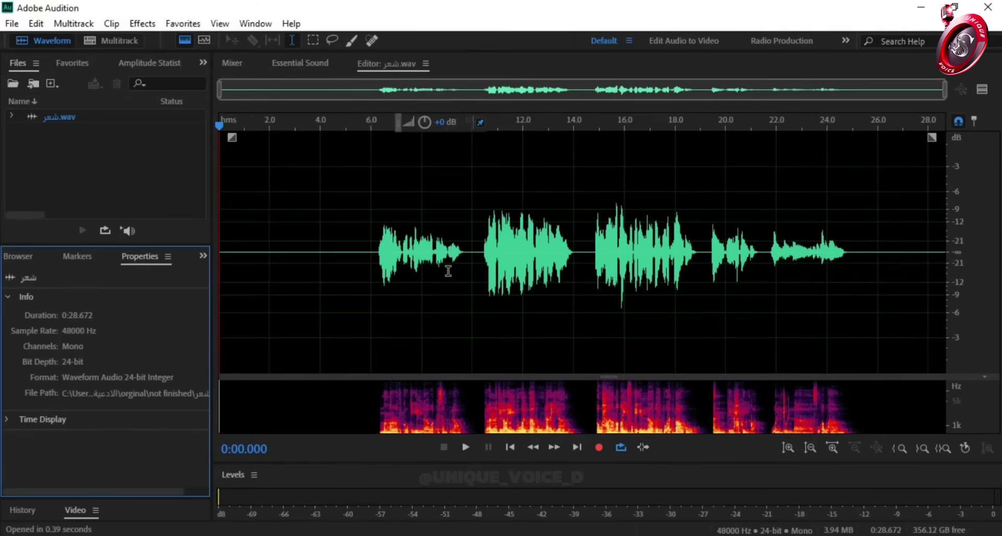
key(ctrl+w)
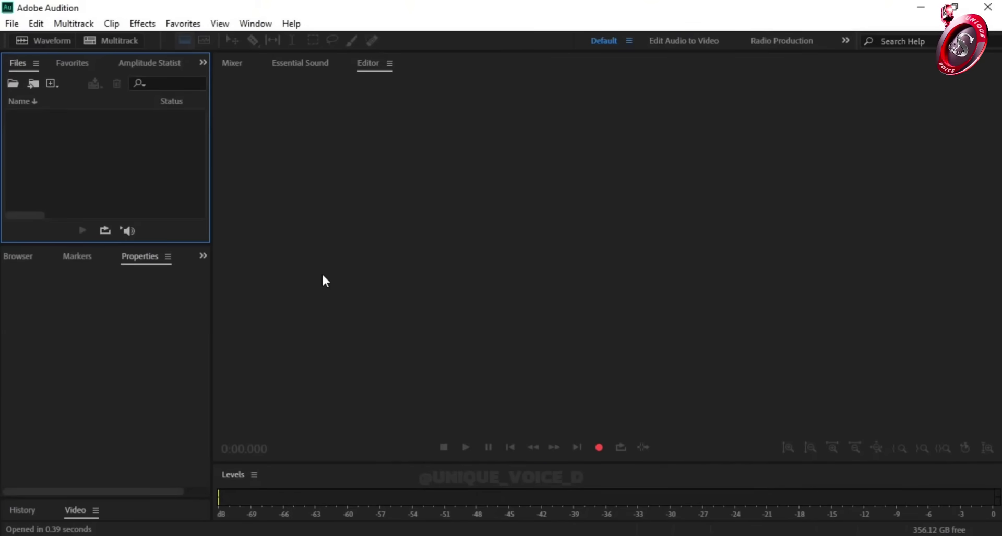
Create a new audio file named شعر with a 44100 Hz sample rate, Mono channels and 24-bit depth
click(11, 24)
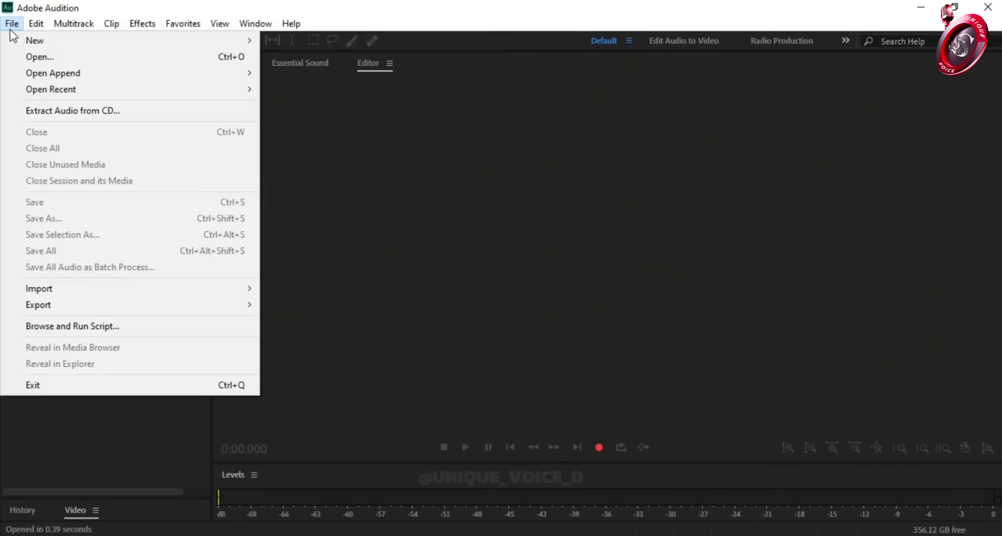
mouse_move(18, 44)
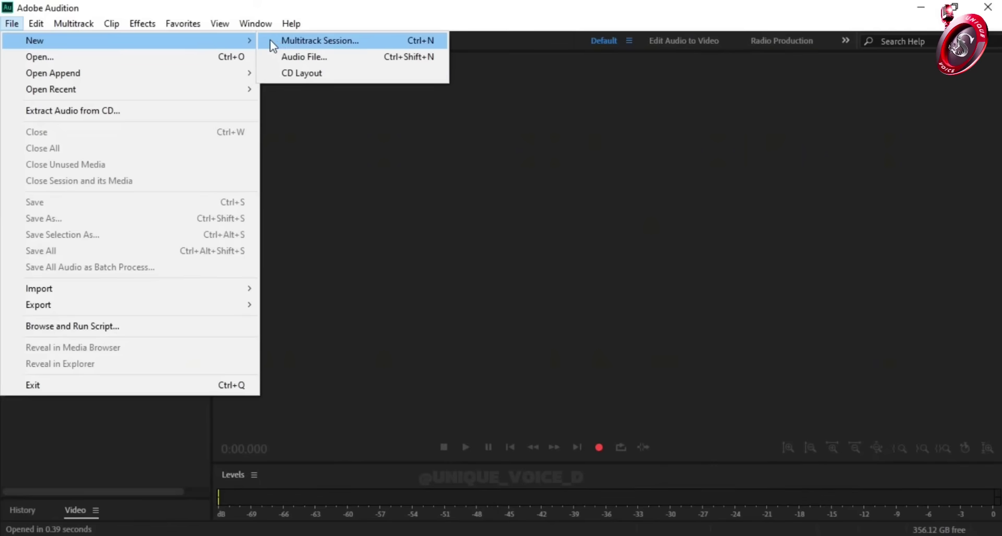
click(332, 59)
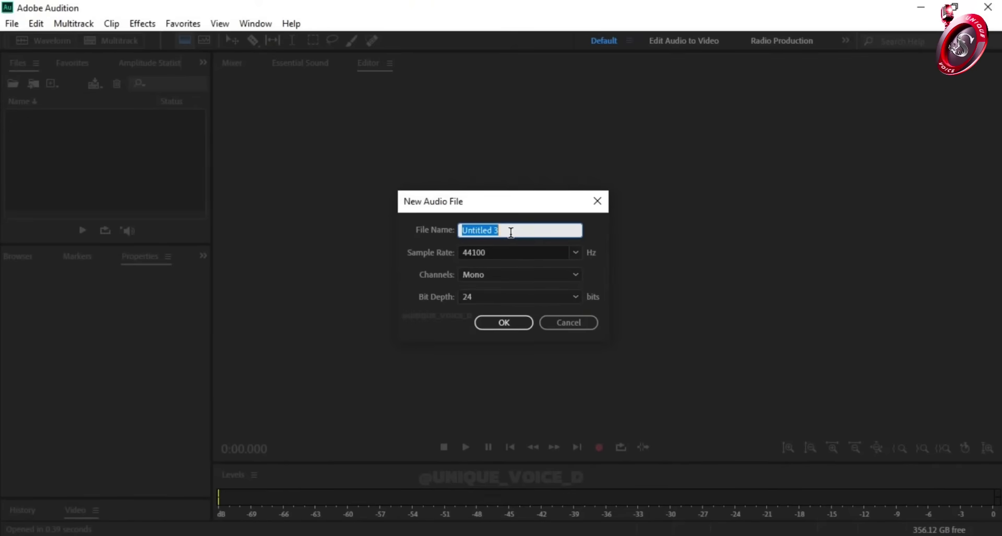
text(رعر)
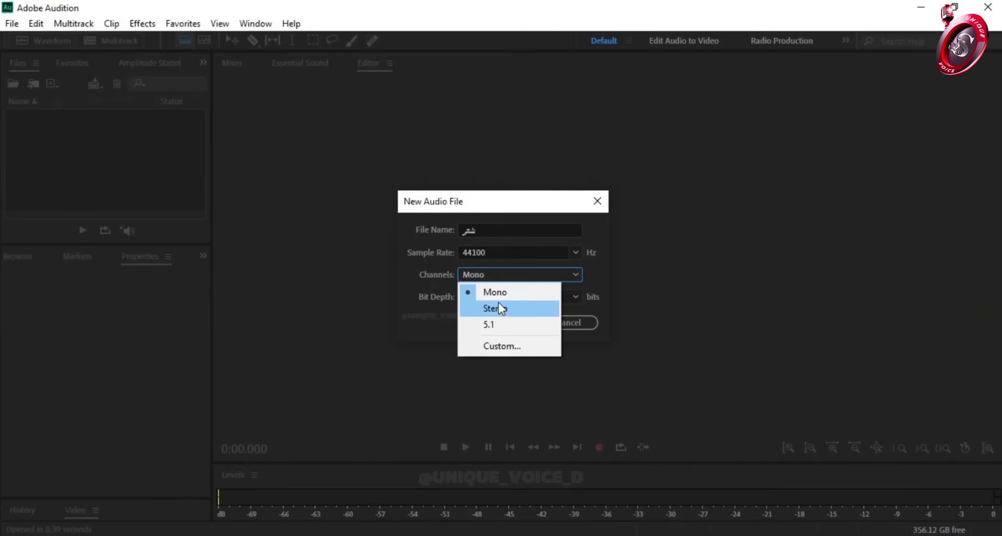
click(515, 295)
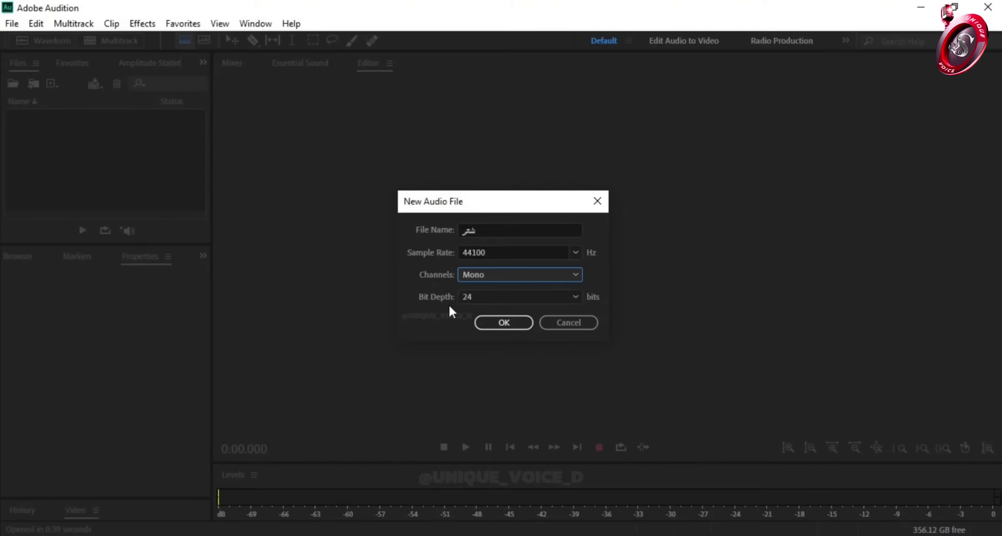
click(501, 322)
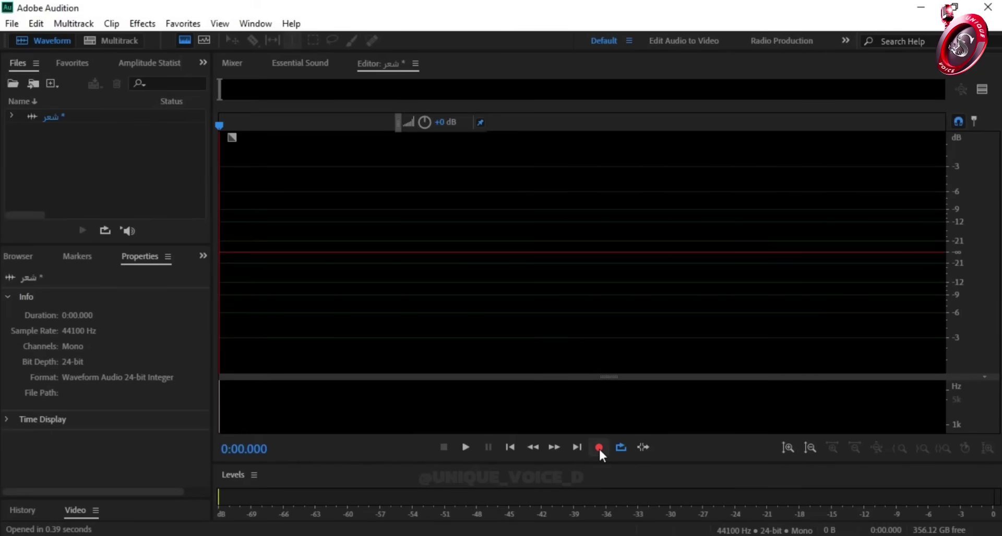
Record a voice take of about 27 seconds into the new file, stop recording and clear the selection
click(600, 447)
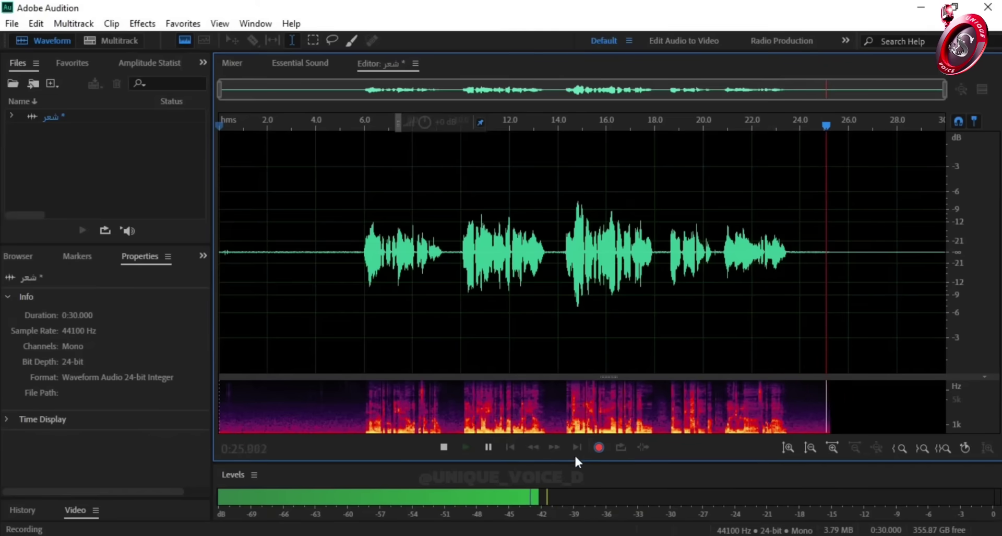
click(443, 447)
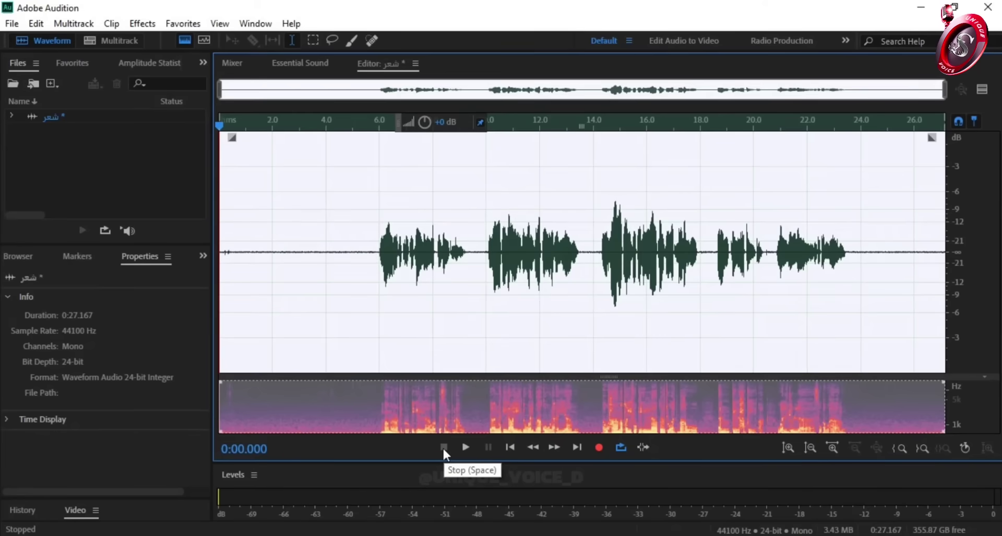
click(426, 314)
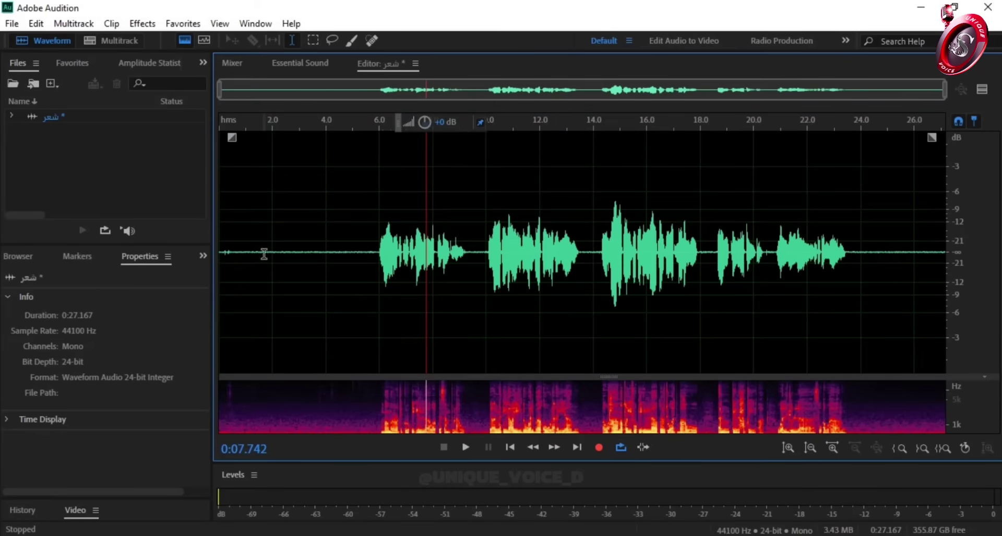
Select a noise-only stretch before the first spoken phrase, from about 3.7 to 5.6 seconds
drag(262, 253, 357, 295)
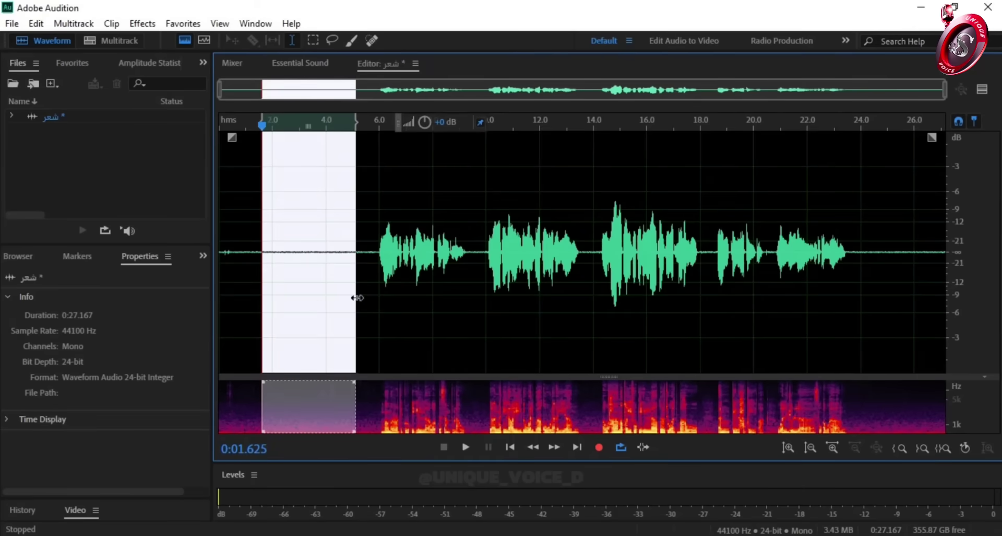
click(311, 368)
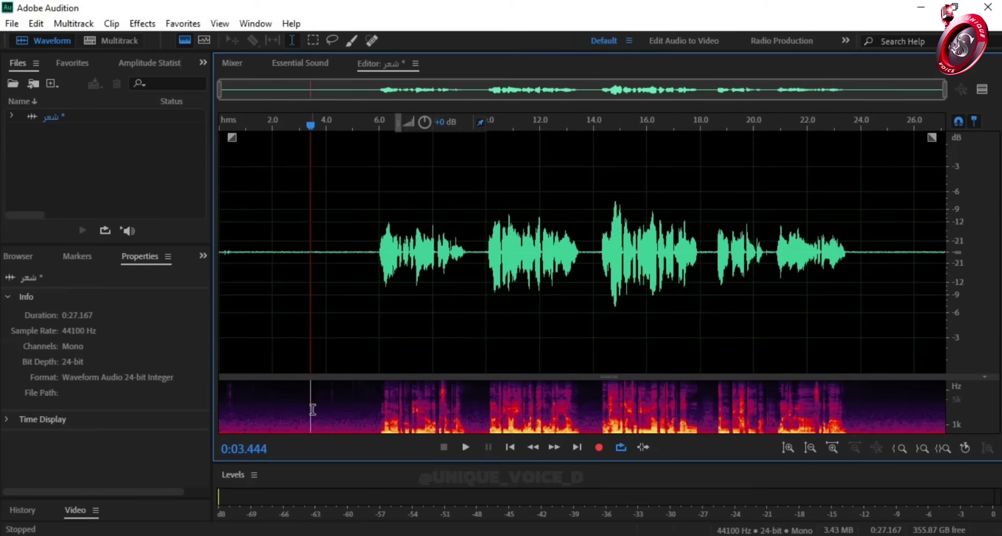
scroll(312, 410, up, 3)
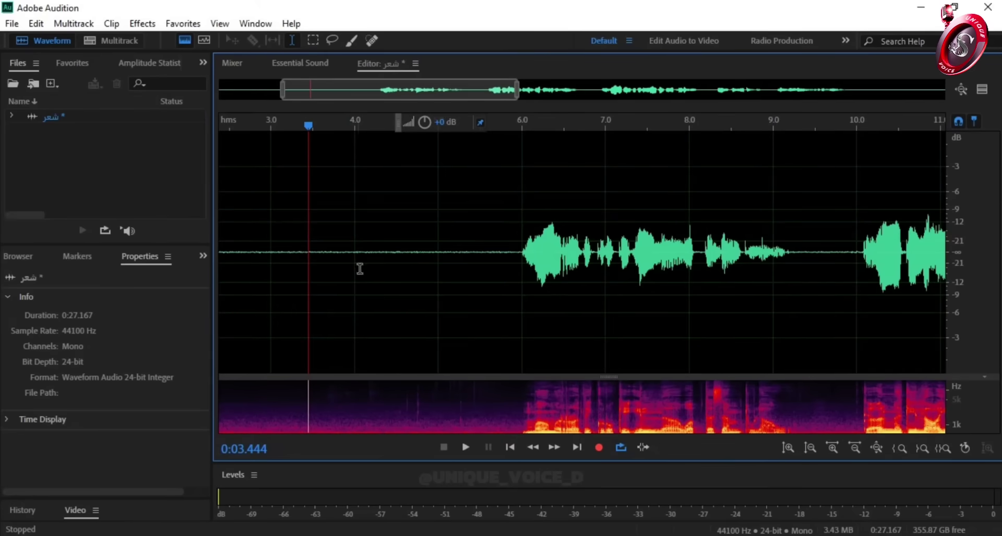
click(274, 255)
drag(273, 256, 450, 270)
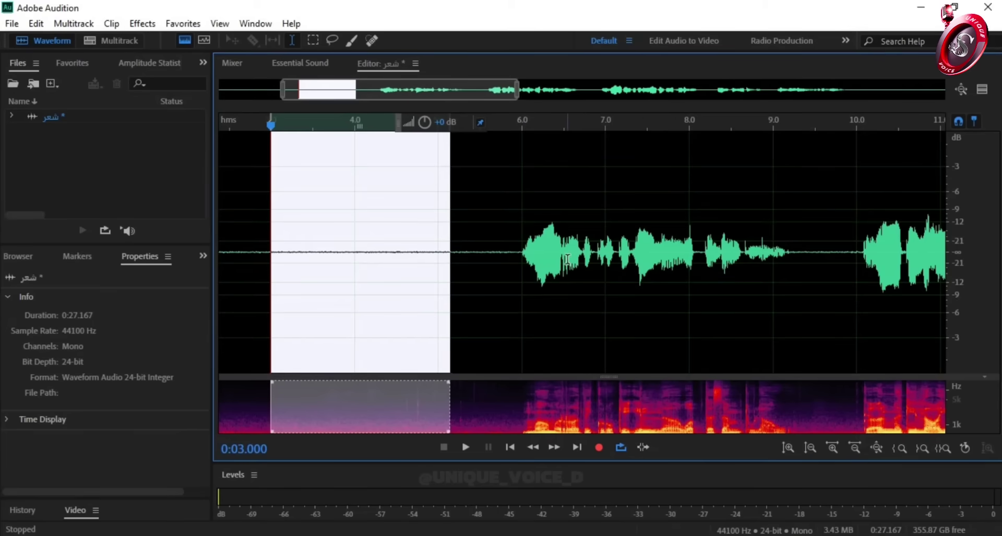
click(419, 332)
drag(330, 253, 490, 286)
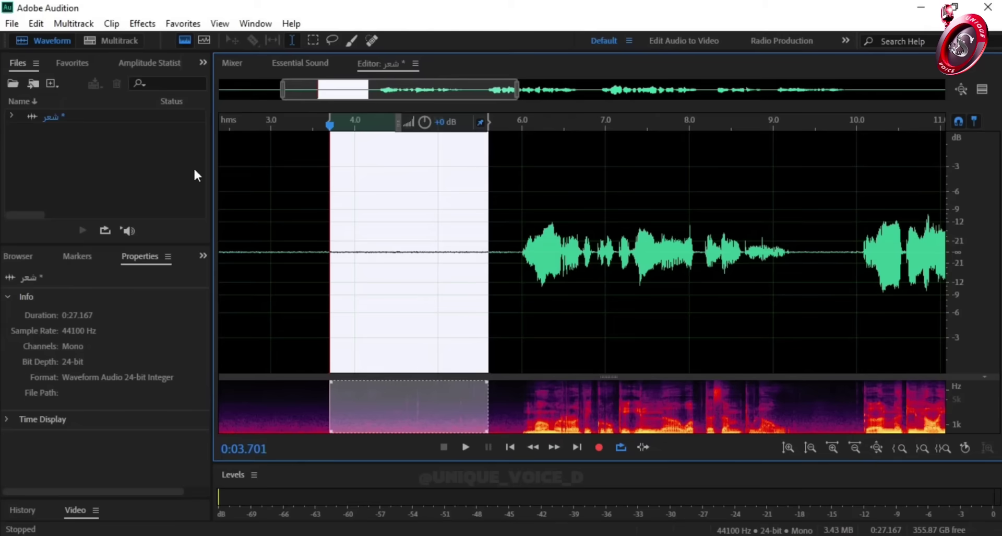
Capture a noise print from the selection with Noise Reduction (process) and apply the reduction to the entire file
click(143, 25)
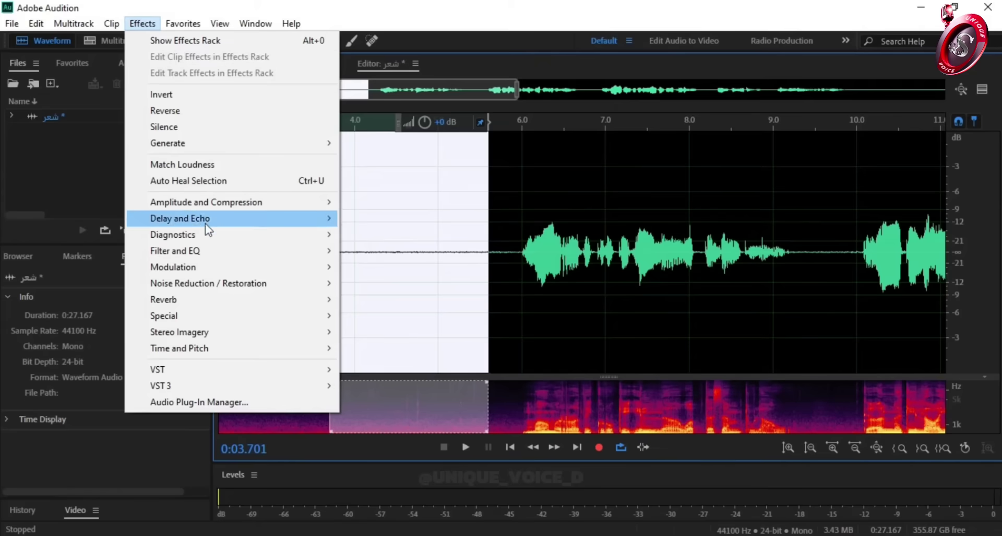
mouse_move(211, 284)
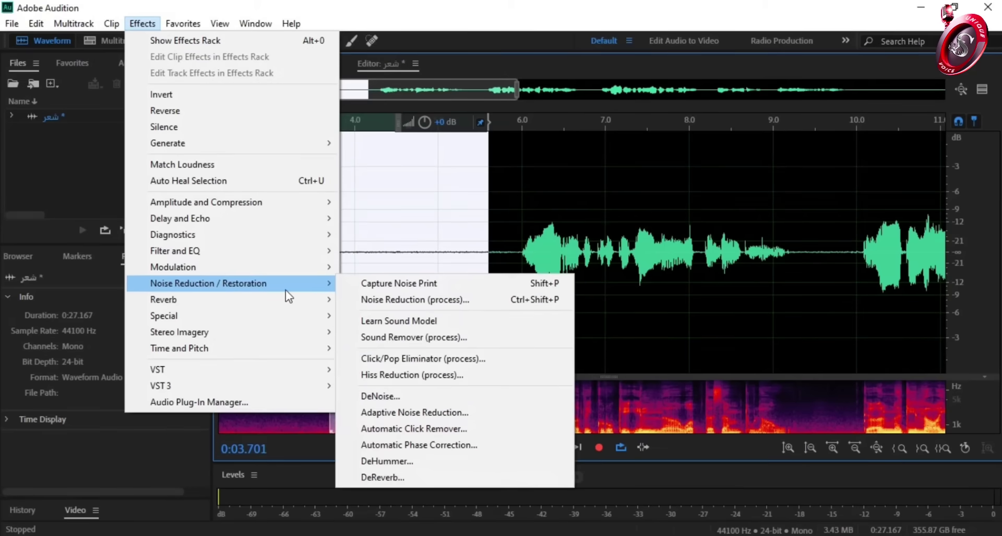
click(376, 301)
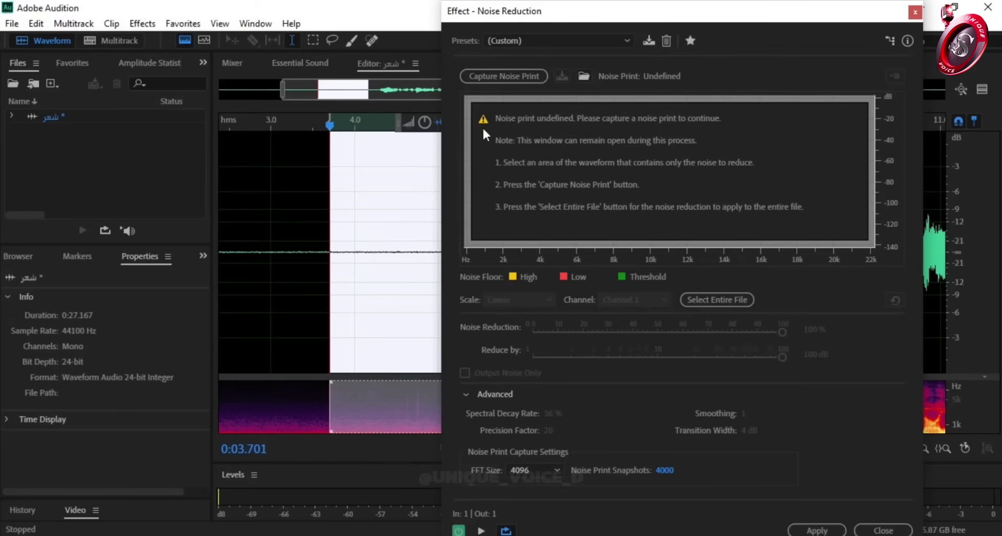
click(502, 77)
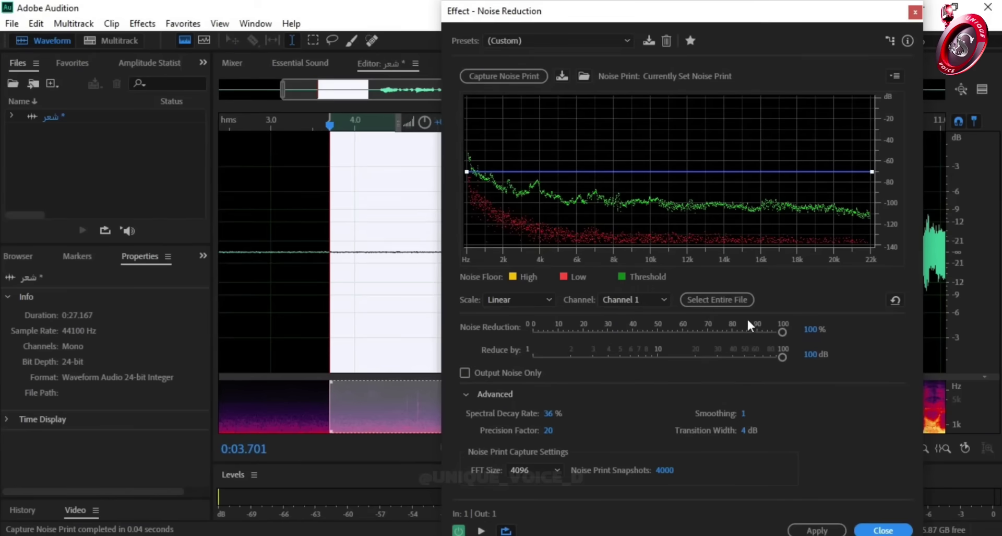
click(740, 300)
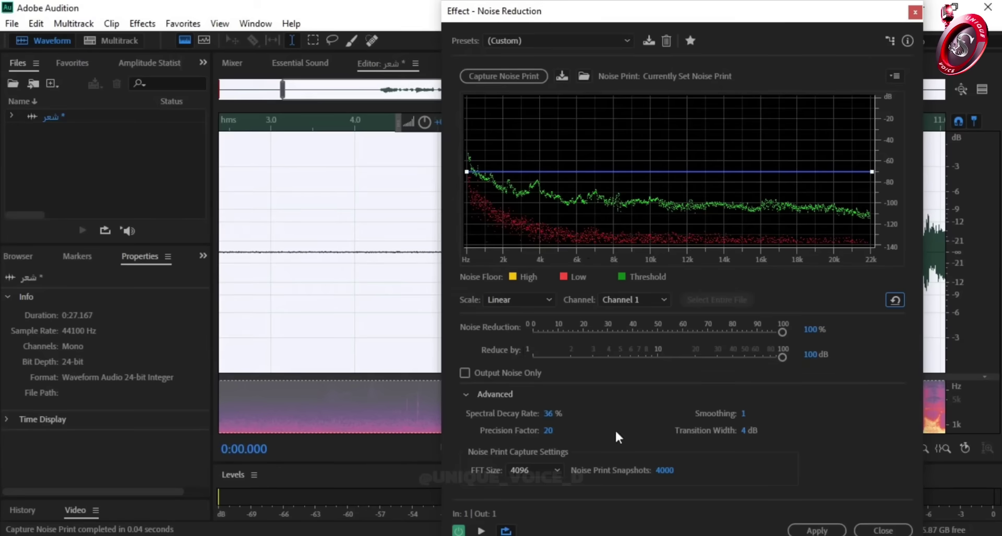
click(808, 530)
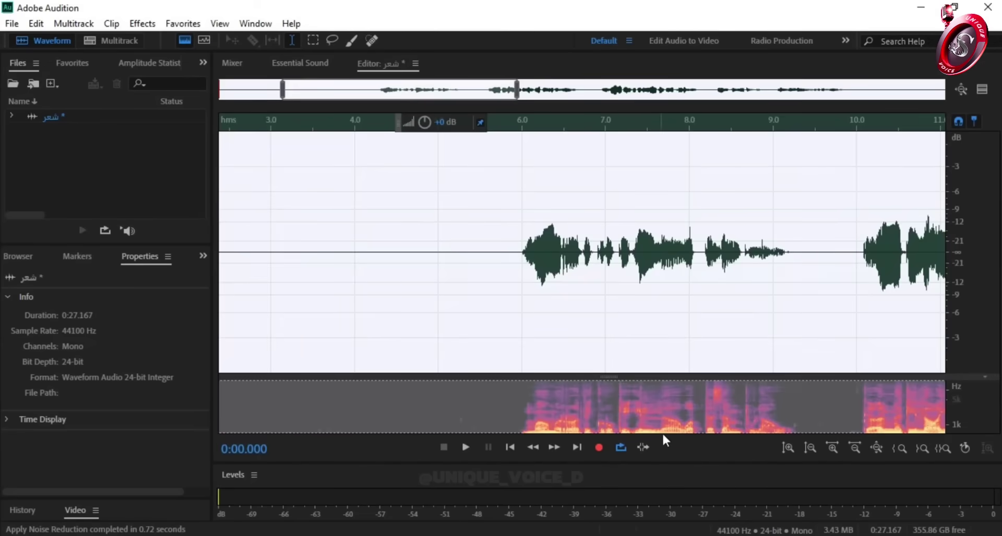
Examine the waveform and spectrogram for leftover noise in the silent gaps around the spoken phrases
click(395, 284)
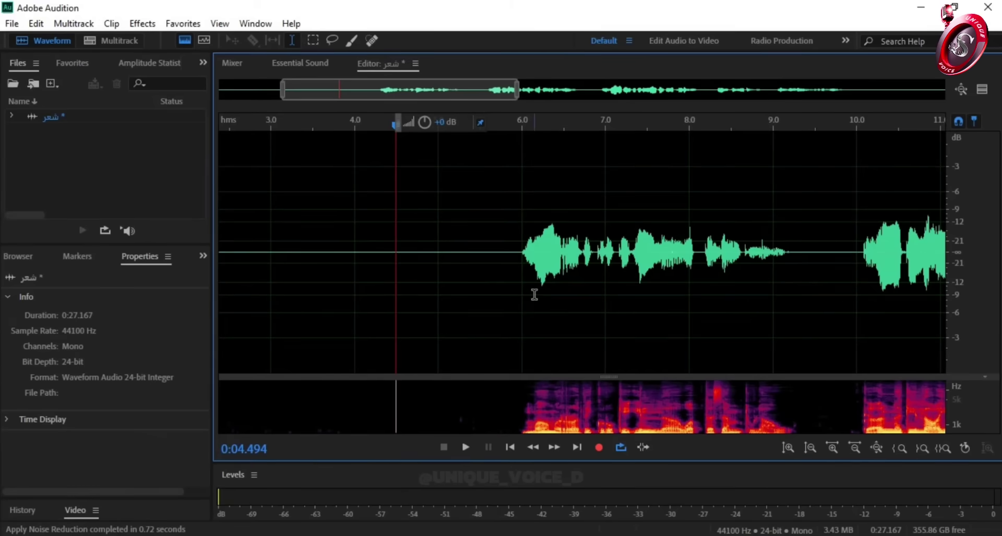
scroll(533, 293, up, 1)
scroll(495, 307, up, 1)
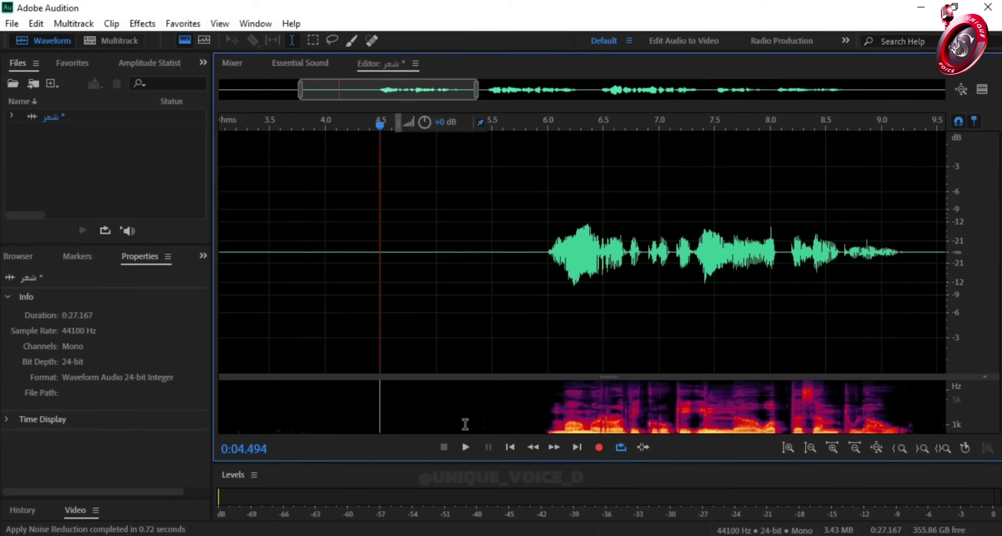
scroll(456, 415, up, 2)
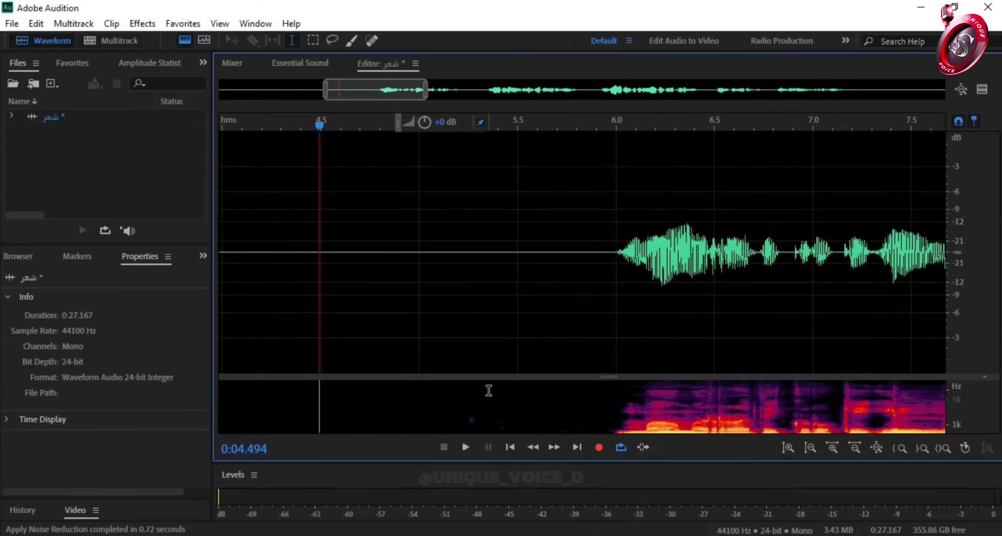
scroll(485, 365, down, 6)
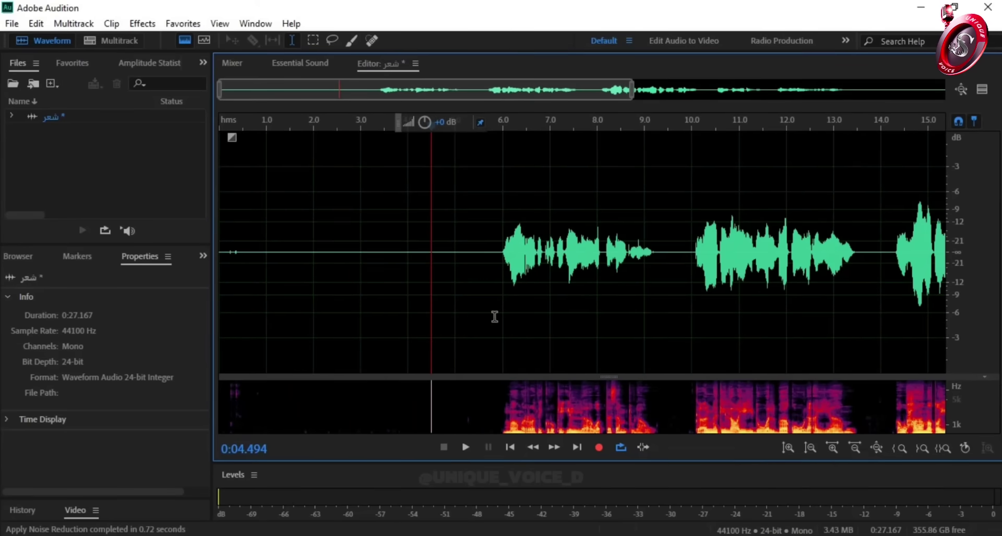
scroll(678, 323, up, 3)
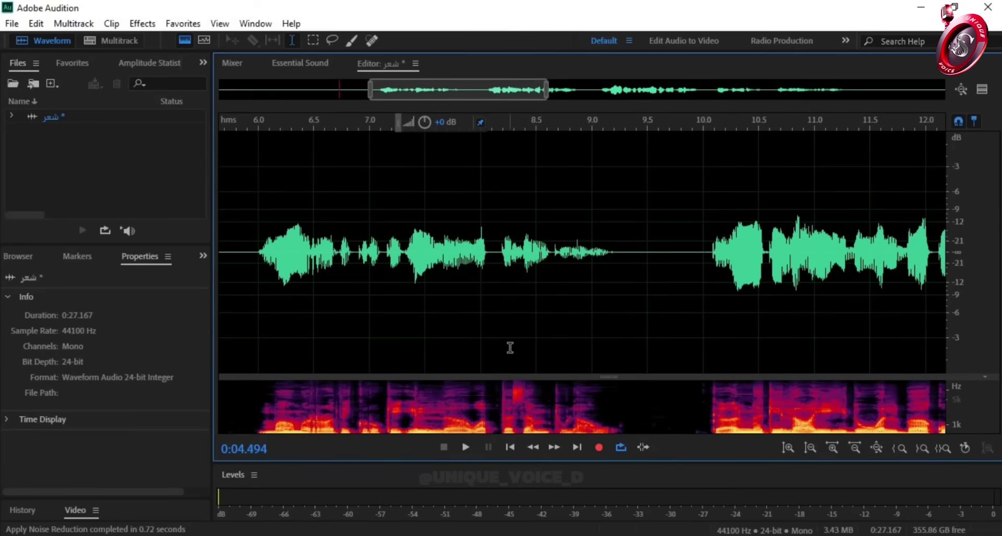
scroll(510, 346, down, 3)
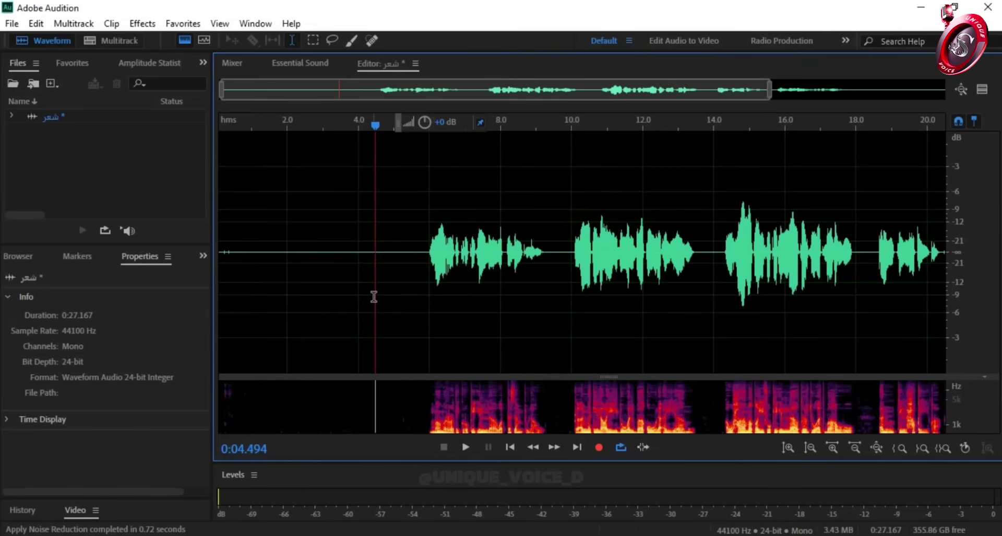
Silence the lead-in before the first spoken phrase, from the start of the file to about 5.9 seconds
scroll(374, 295, down, 2)
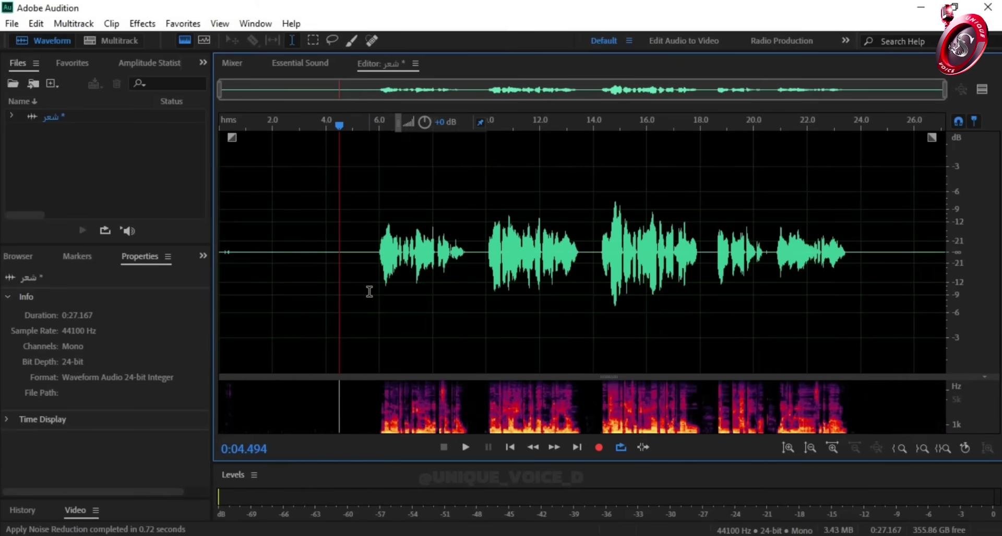
scroll(369, 291, up, 3)
scroll(385, 271, up, 2)
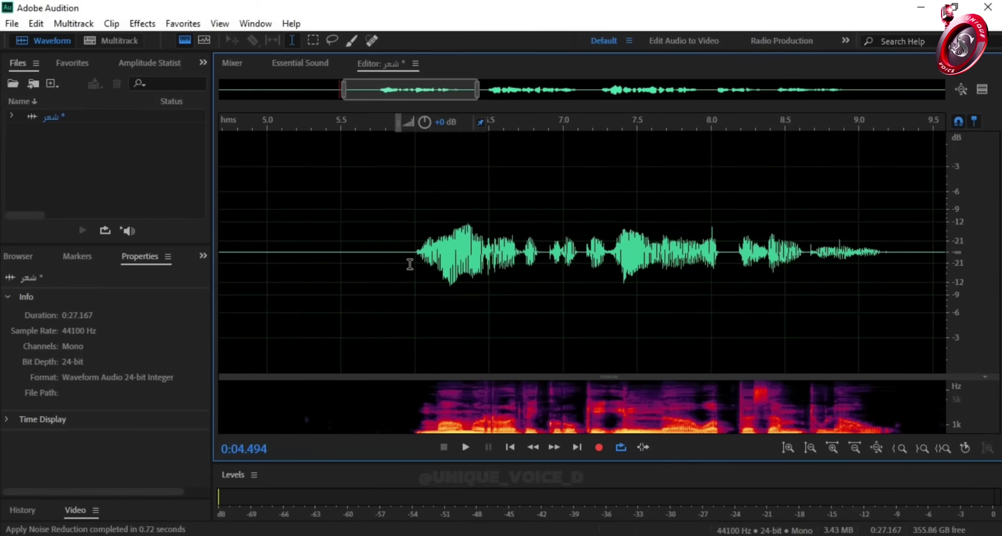
click(409, 263)
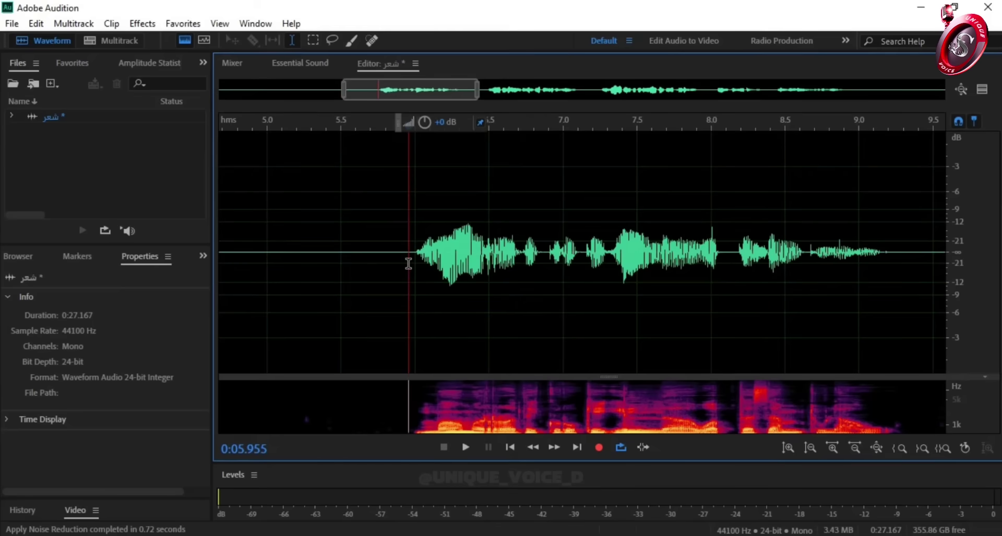
drag(409, 264, 151, 286)
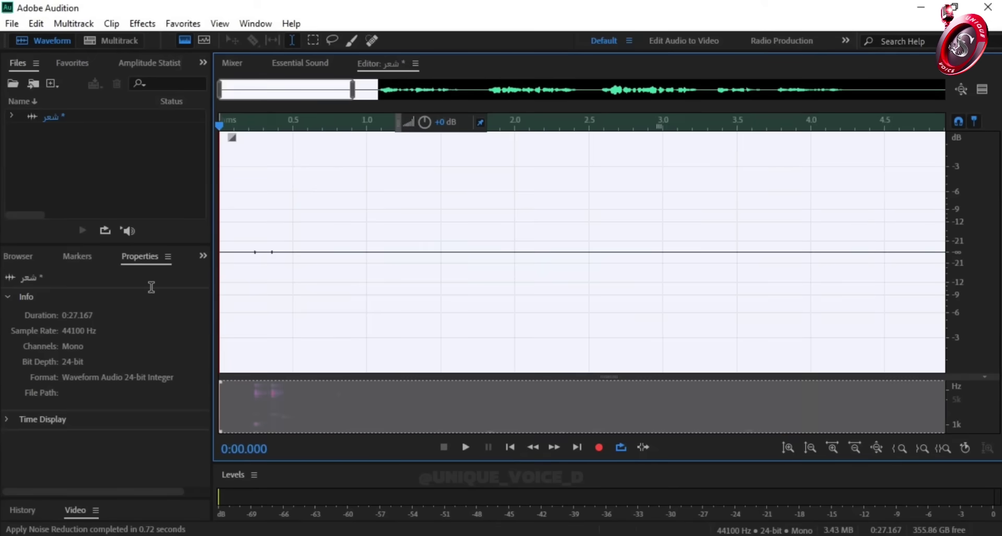
right_click(438, 276)
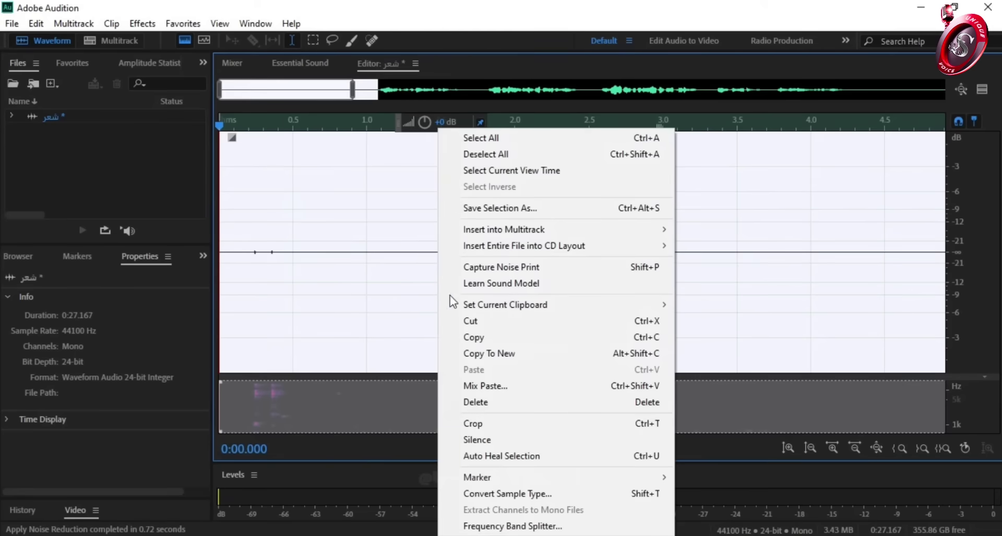
click(515, 439)
scroll(483, 358, down, 3)
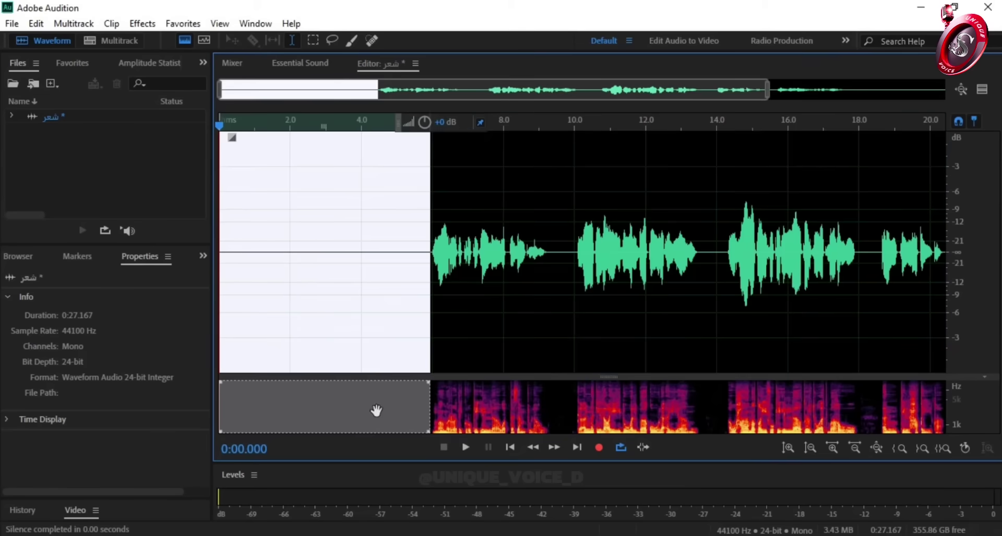
click(335, 413)
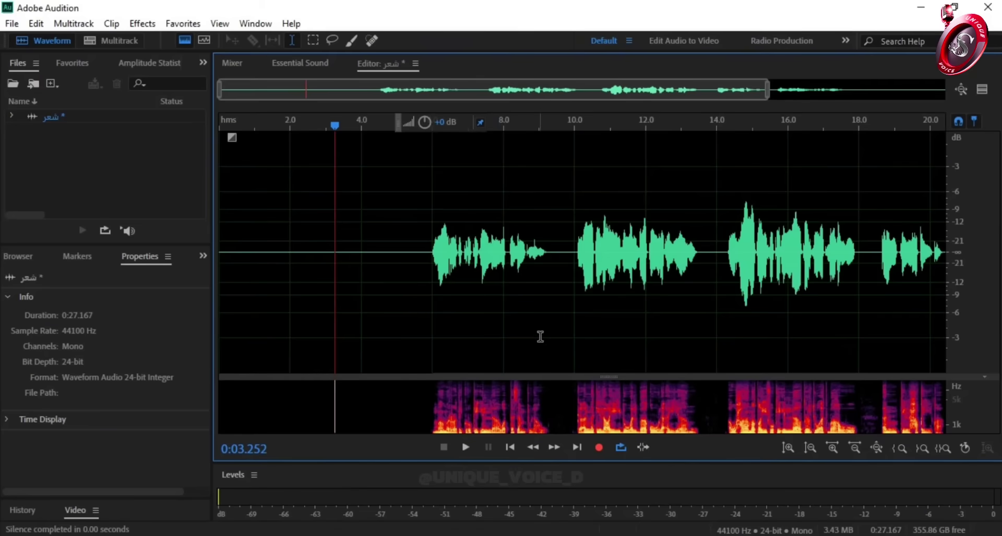
Silence the gap between the first and second phrases, from about 9.2 to 10.1 seconds
scroll(541, 336, up, 5)
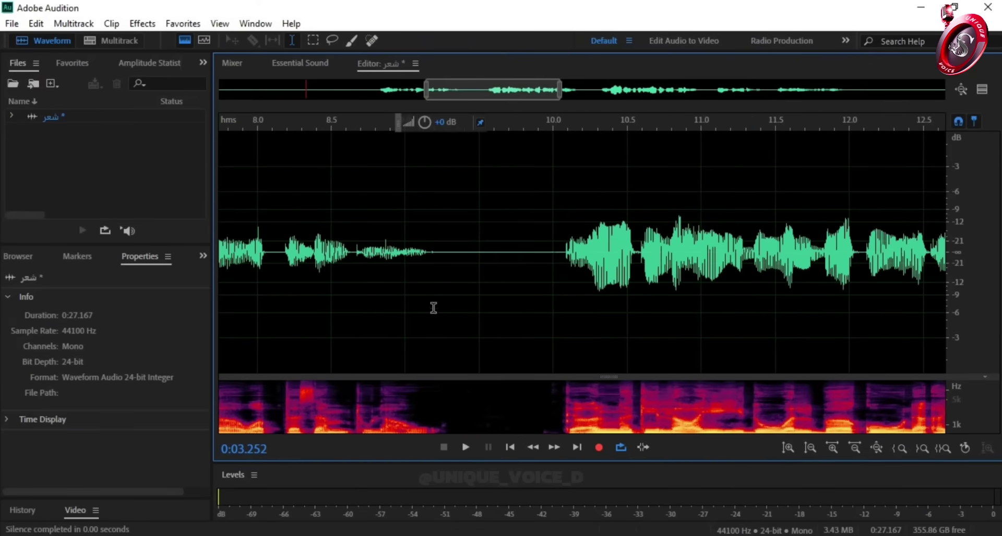
scroll(433, 311, up, 1)
click(406, 259)
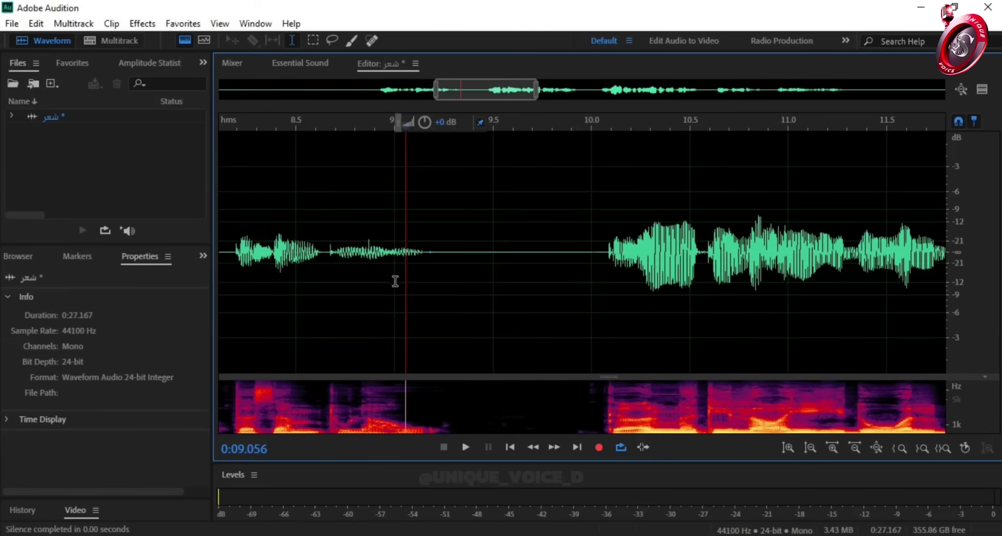
click(434, 416)
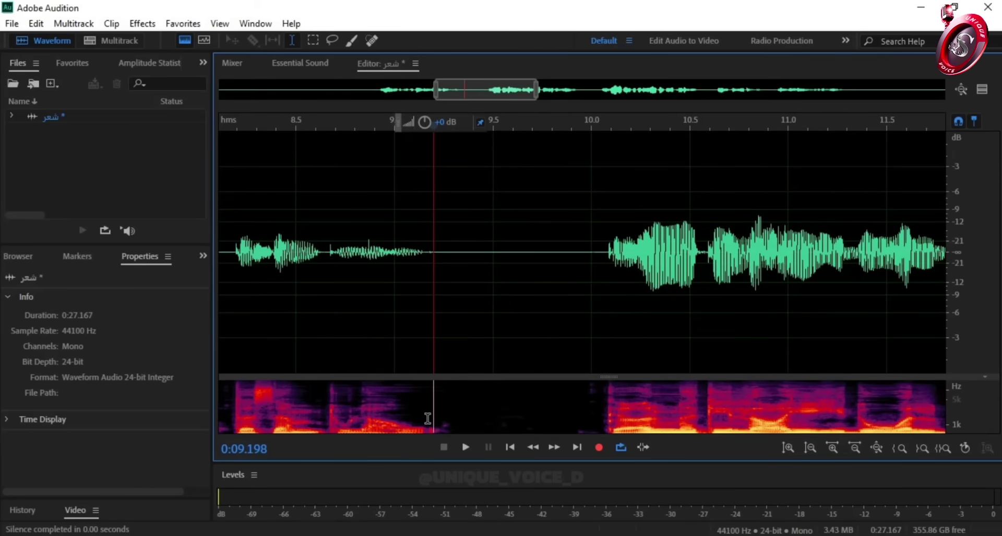
click(414, 407)
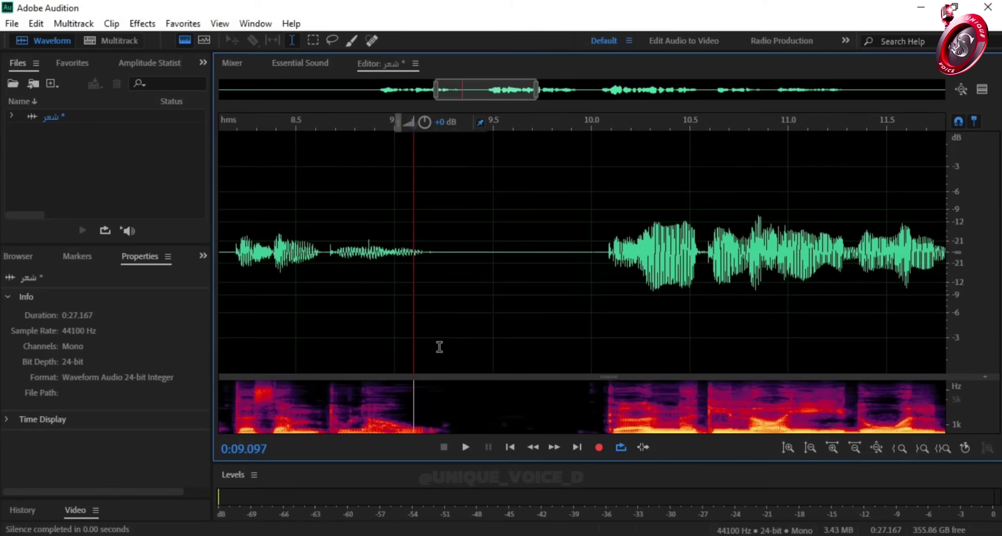
click(441, 255)
drag(441, 256, 604, 337)
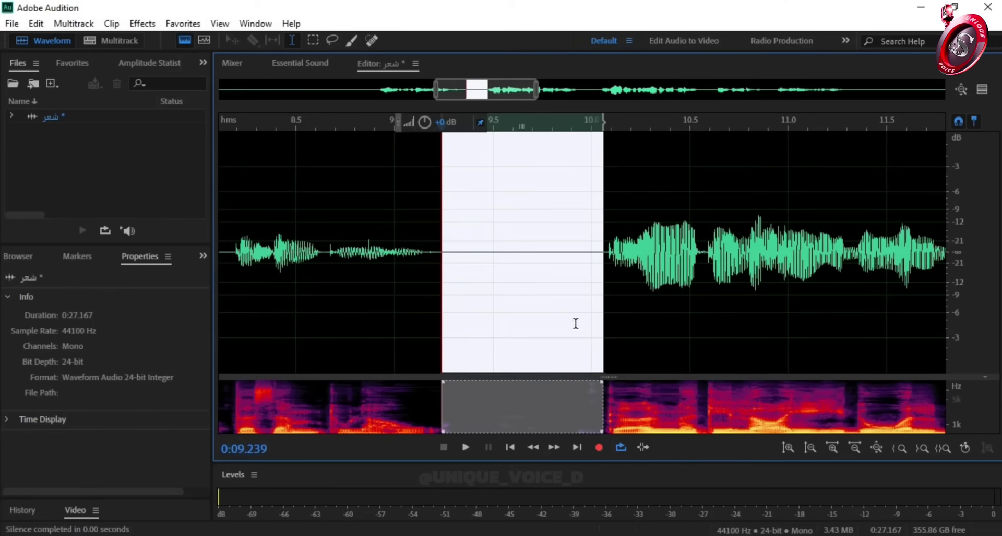
right_click(509, 267)
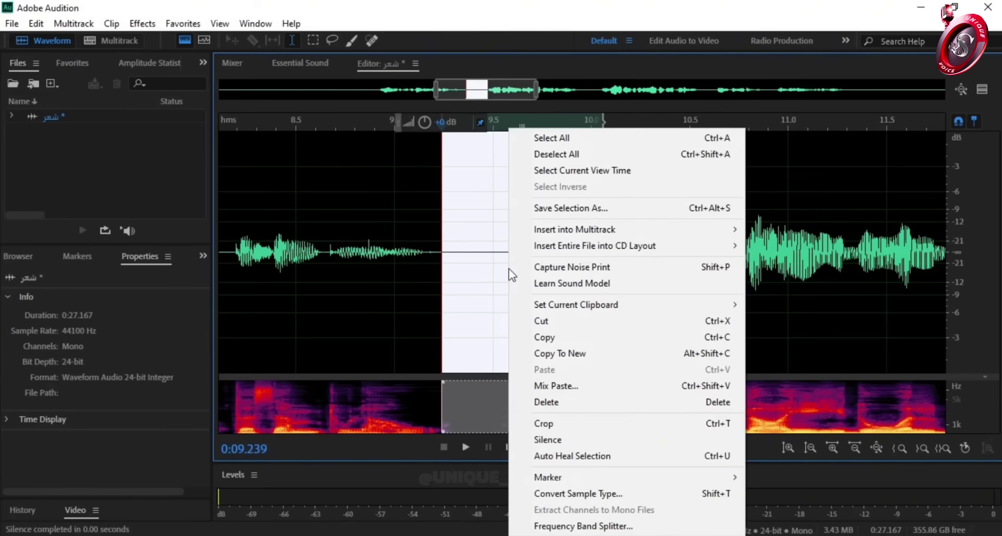
click(569, 441)
click(539, 354)
Silence the gap between the second and third phrases, from about 13.5 to 14.3 seconds
scroll(543, 339, down, 4)
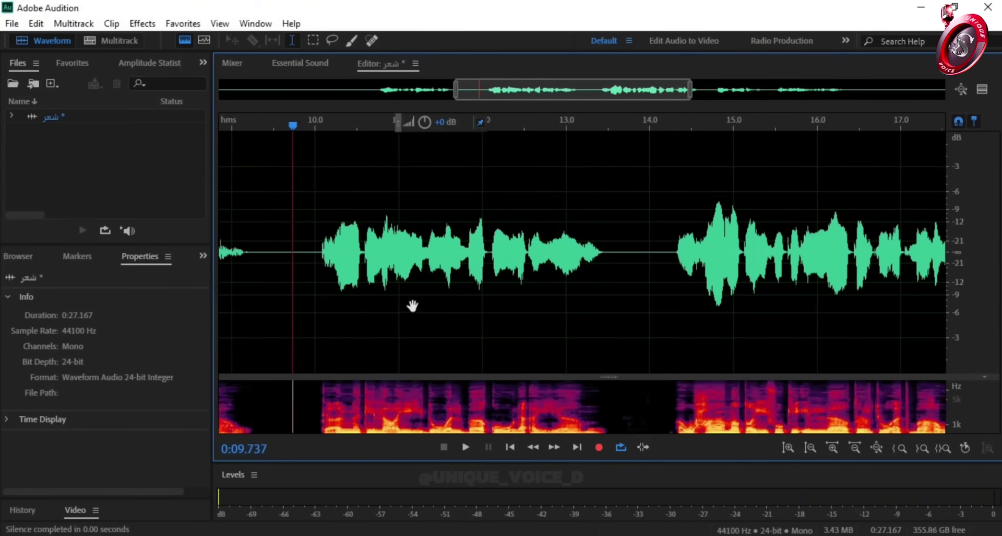
scroll(501, 323, up, 3)
click(567, 252)
drag(557, 260, 771, 336)
right_click(682, 284)
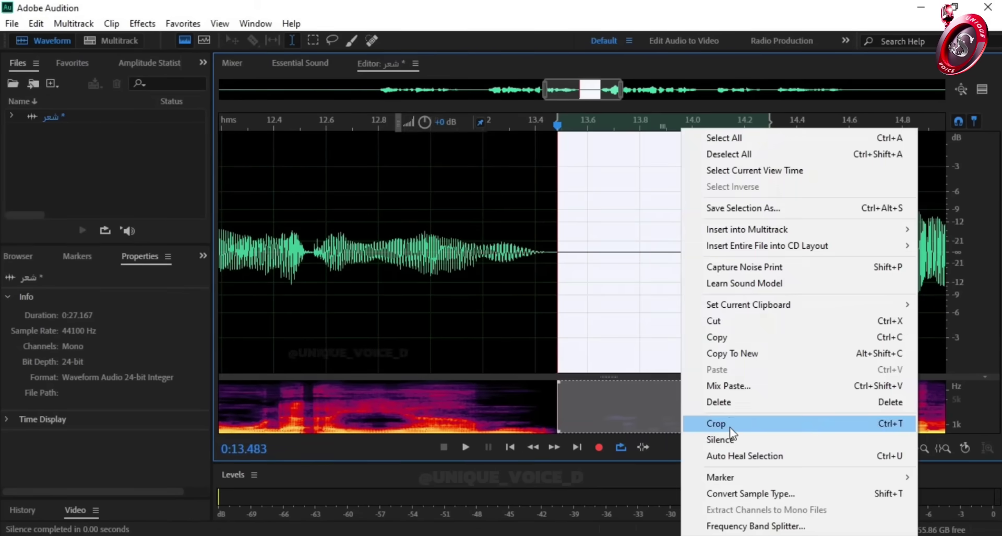
click(720, 439)
Silence the gap between the third and fourth phrases, from about 17.9 to 18.6 seconds
scroll(671, 333, down, 3)
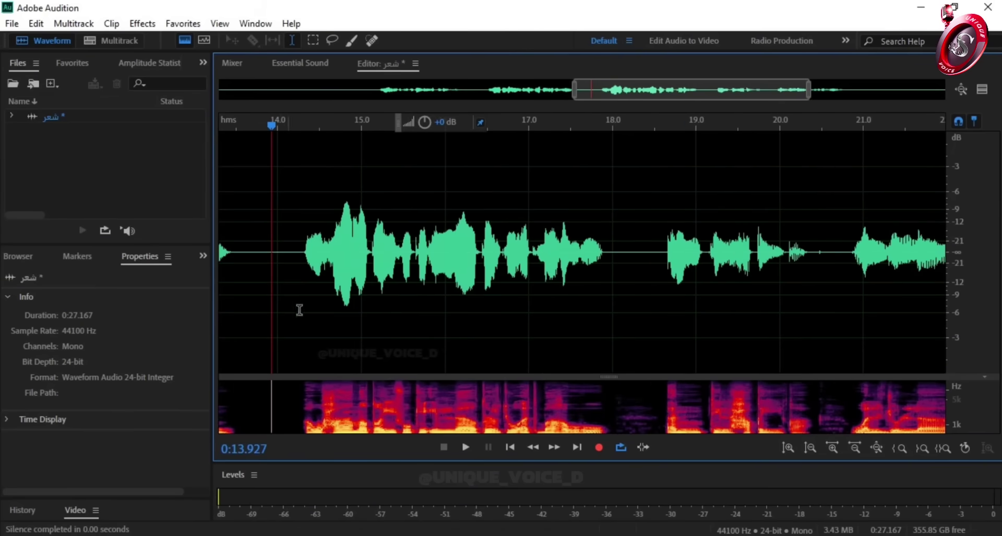
scroll(593, 327, up, 2)
click(586, 252)
drag(586, 252, 727, 308)
right_click(696, 296)
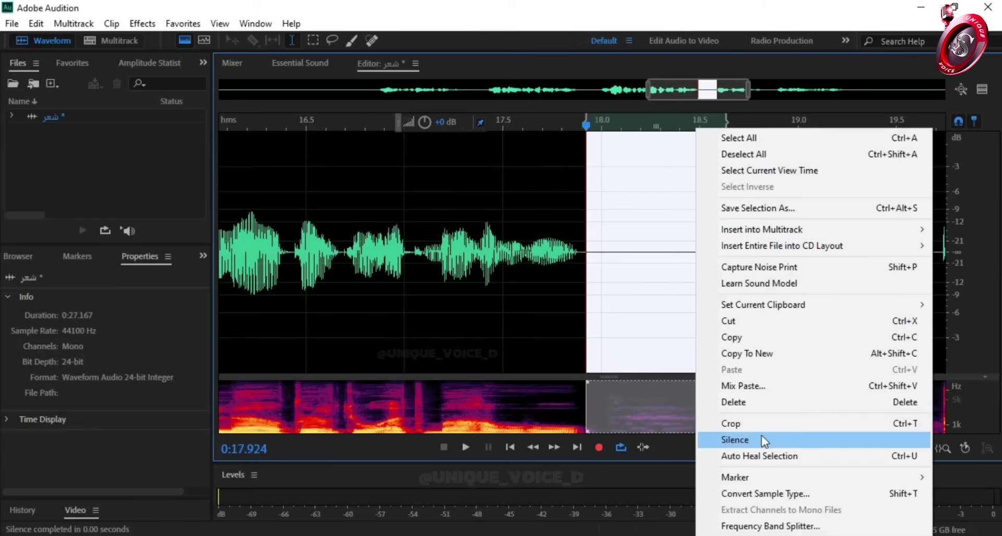
click(735, 439)
click(689, 324)
Silence the gap between the fourth and fifth phrases, from about 20.4 to 20.8 seconds
scroll(661, 309, down, 3)
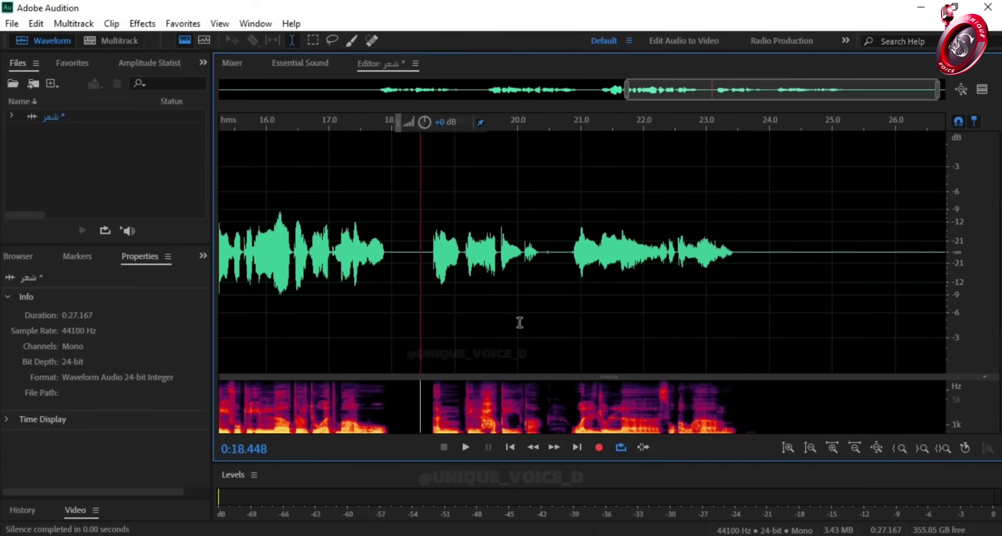
scroll(548, 323, up, 3)
click(517, 257)
drag(522, 258, 615, 315)
right_click(597, 311)
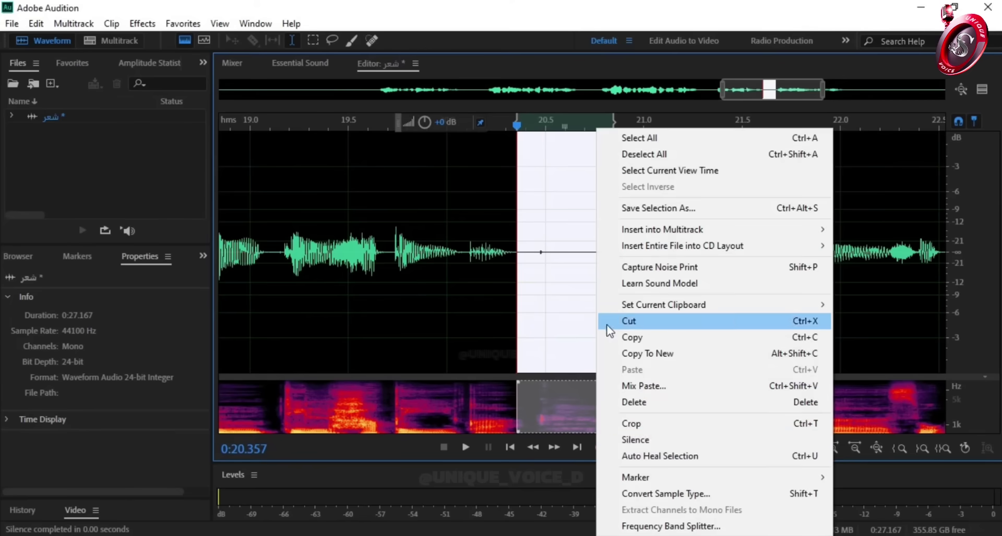
click(654, 440)
click(607, 325)
Silence the tail after the last phrase, from about 23.5 seconds to the end of the file
scroll(629, 314, down, 3)
scroll(496, 309, up, 1)
scroll(775, 342, up, 2)
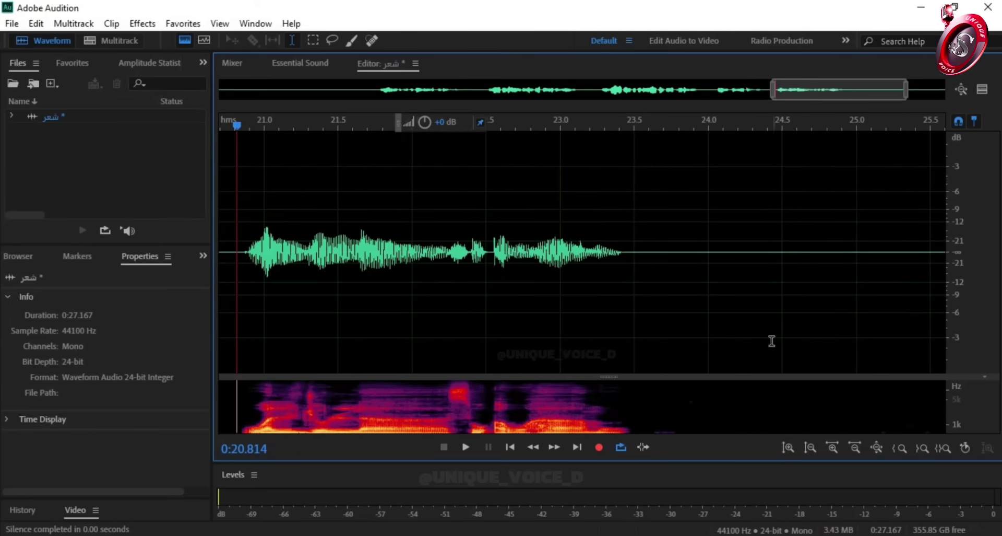
drag(633, 248, 950, 313)
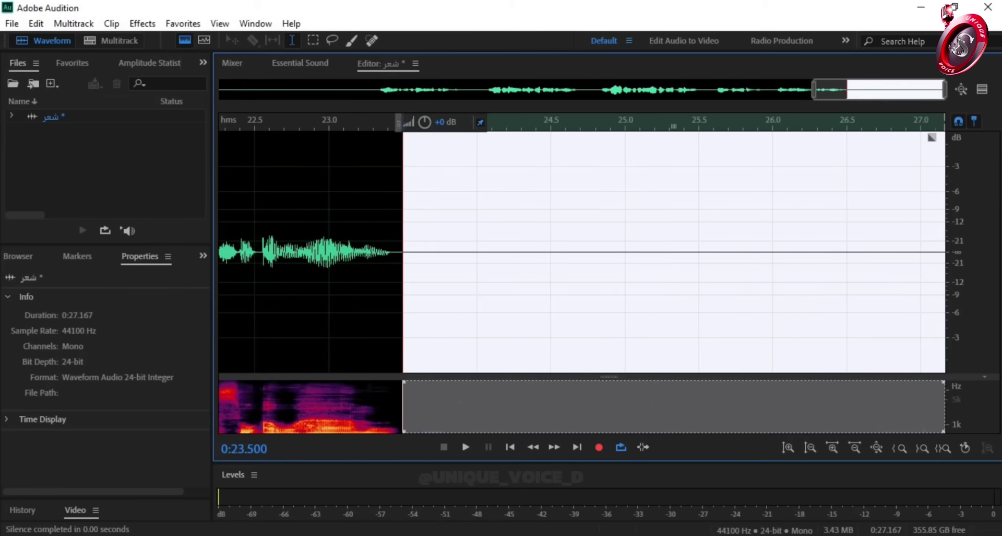
right_click(708, 288)
click(750, 438)
Play the cleaned recording back from about 5.5 seconds, just before the first phrase, through the last phrase and stop playback
scroll(566, 309, down, 3)
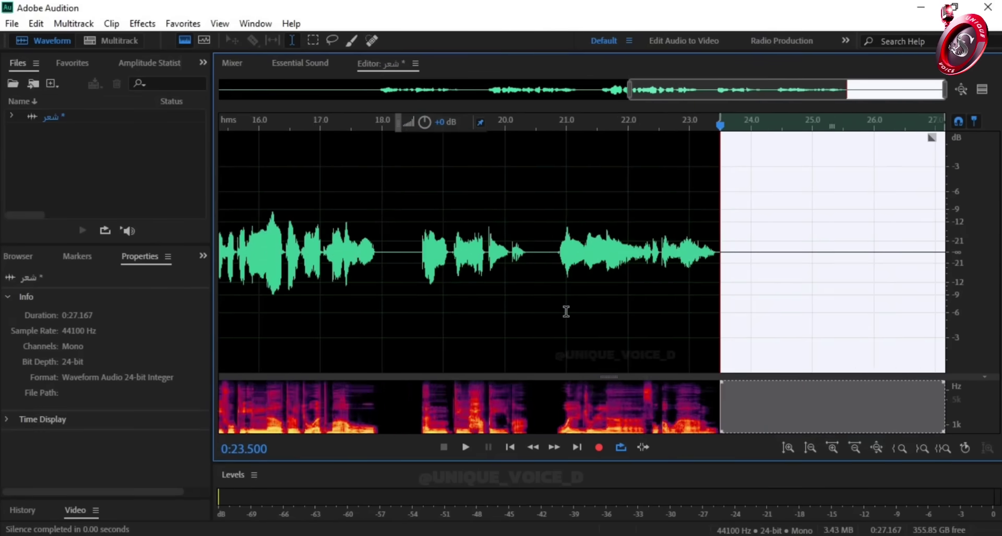
scroll(565, 313, down, 1)
click(366, 298)
click(465, 448)
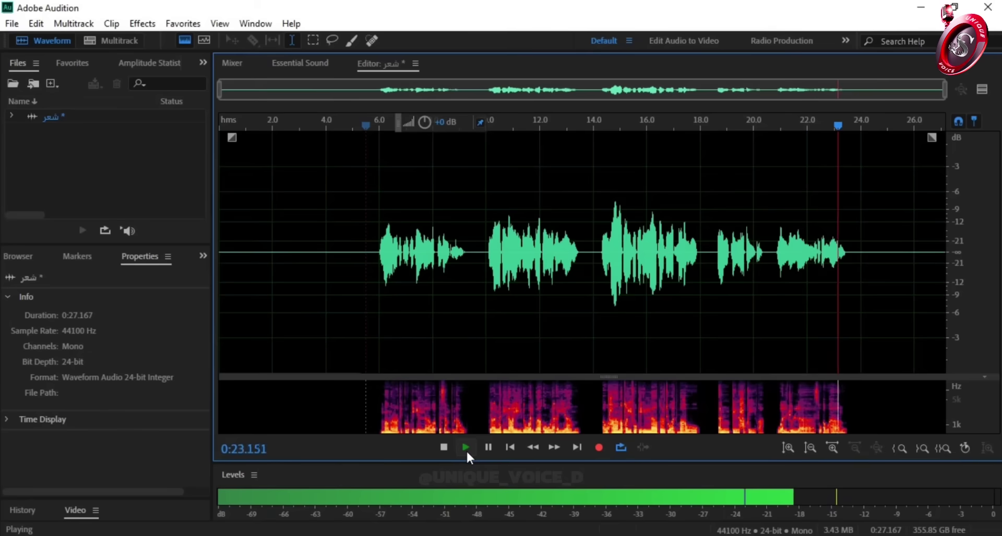
click(444, 447)
click(468, 300)
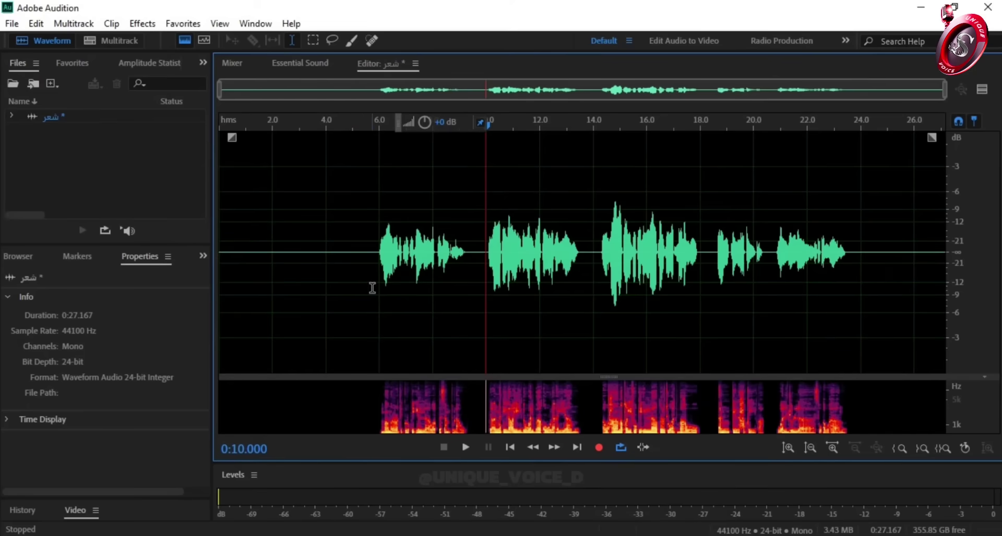
Scan the entire recording with the DeClicker diagnostics using the Heavy Reduction preset and repair all detected clicks
click(246, 27)
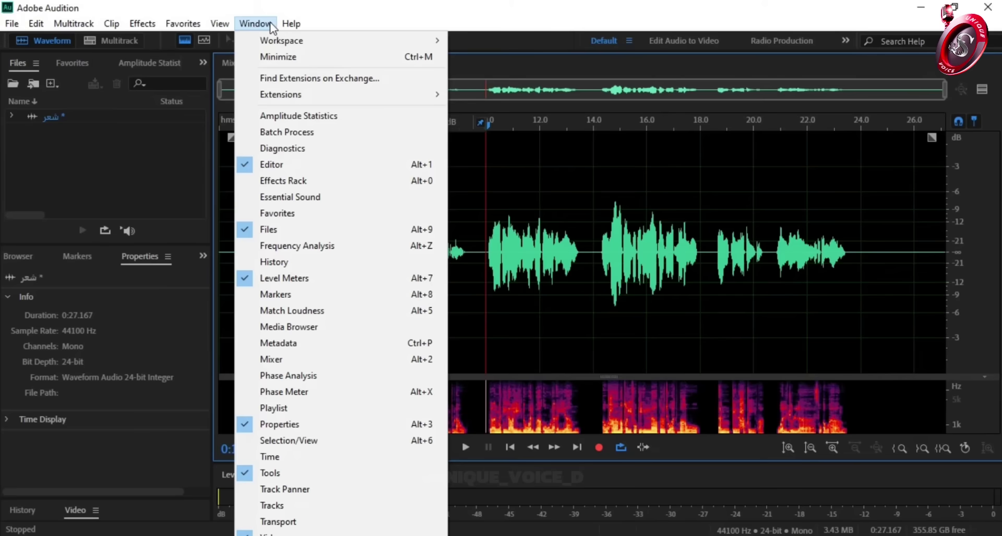
click(312, 154)
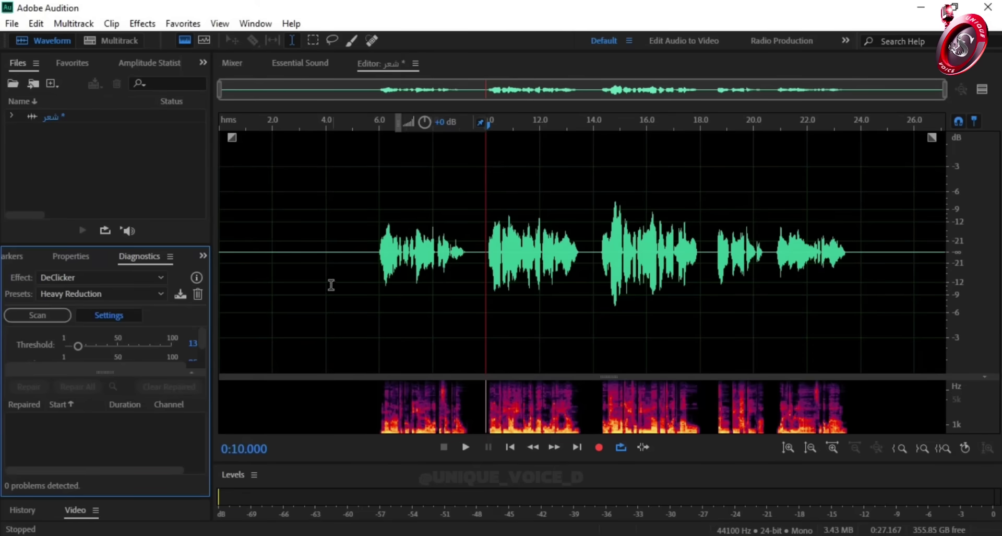
click(360, 286)
key(ctrl+a)
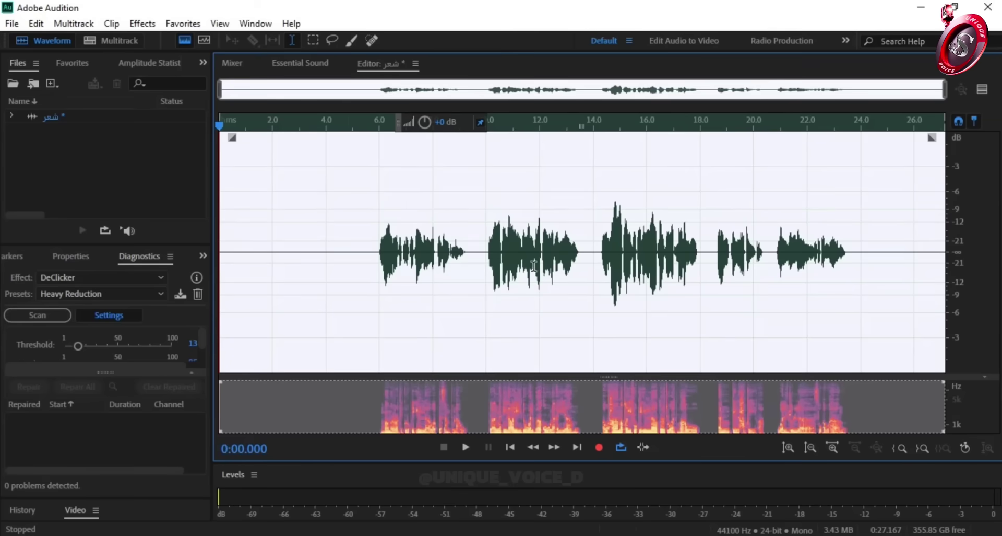
click(470, 272)
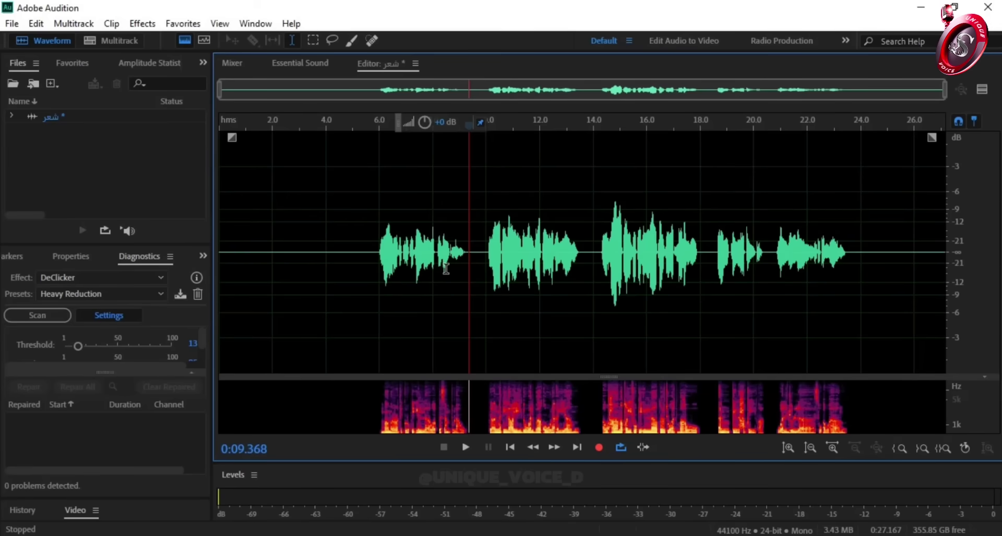
key(ctrl+a)
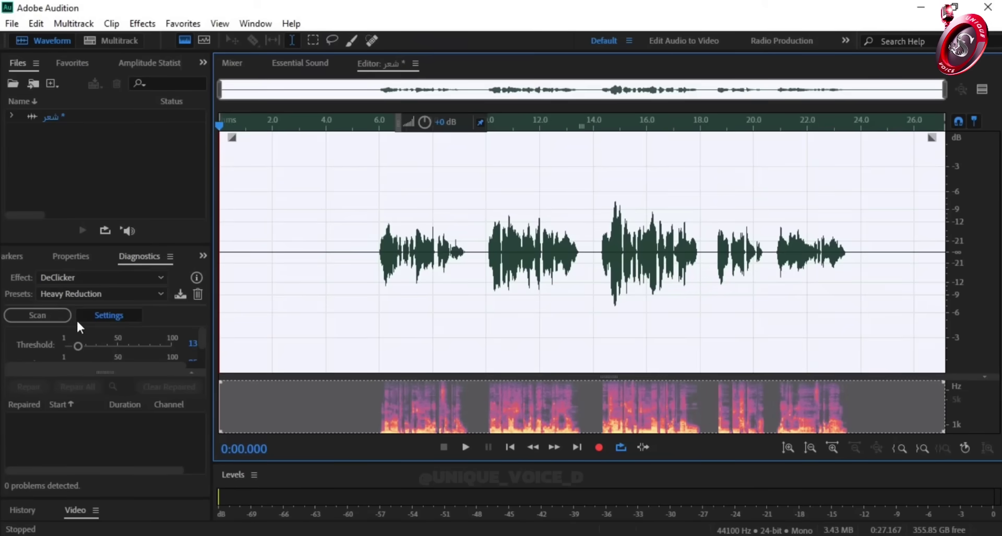
click(55, 311)
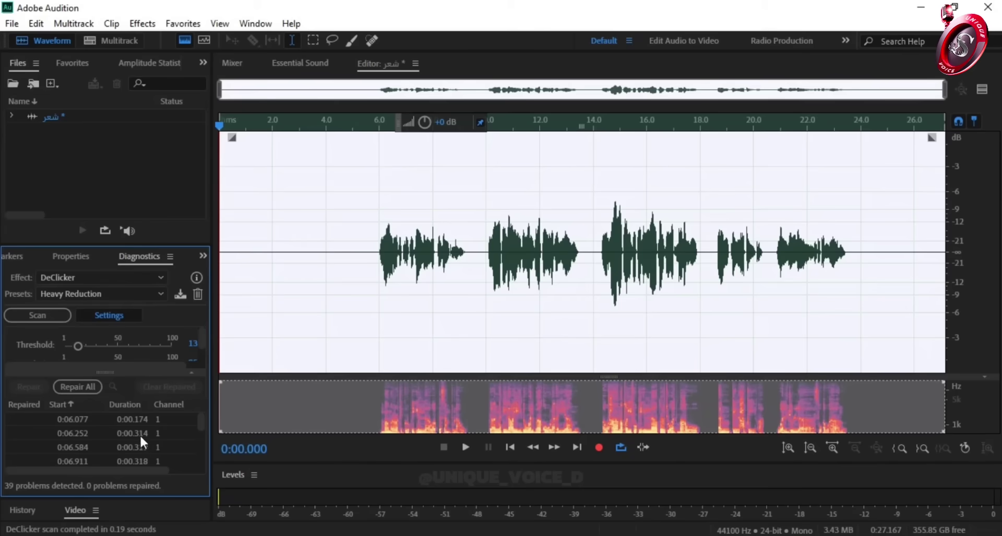
click(90, 387)
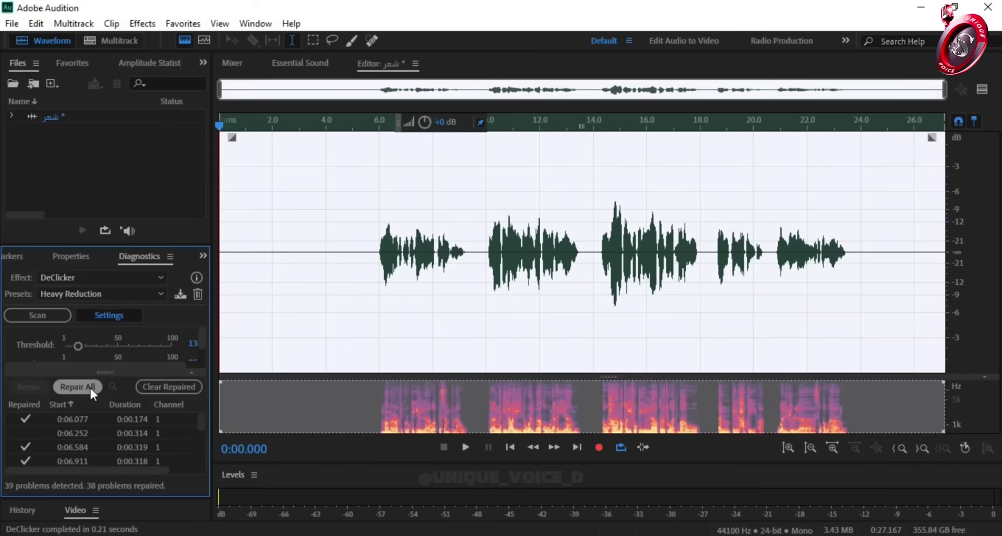
click(425, 313)
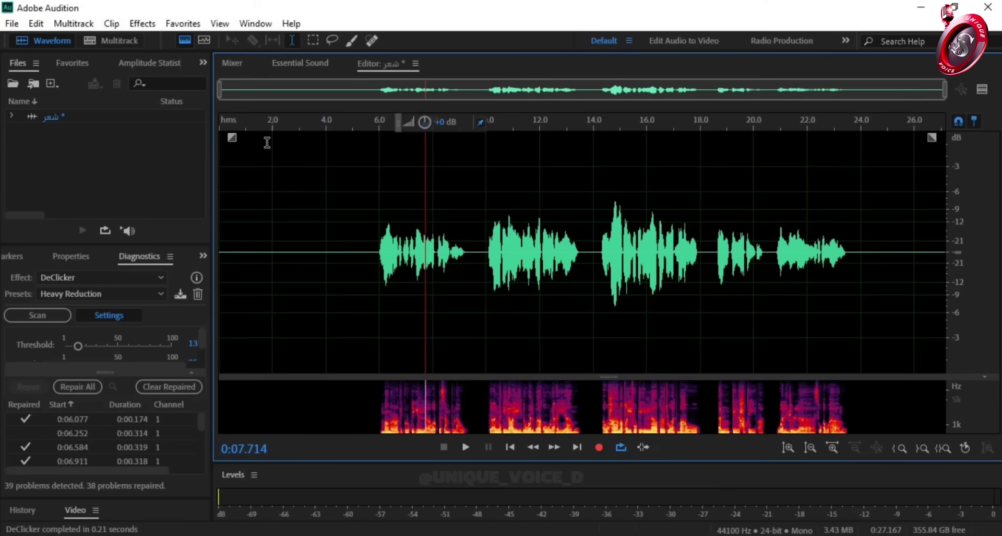
Open the Match Loudness settings and apply a small gain adjustment to the whole recording
click(254, 23)
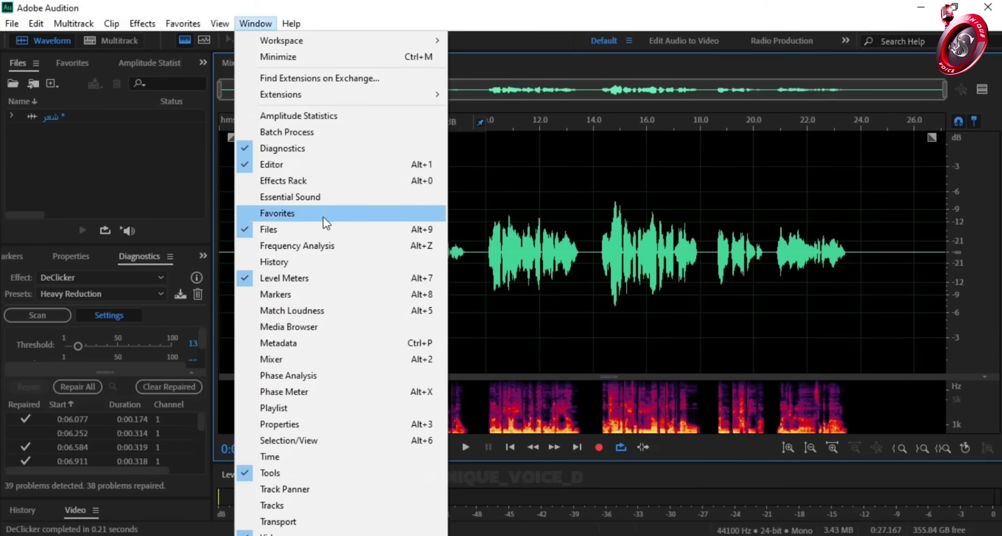
click(334, 311)
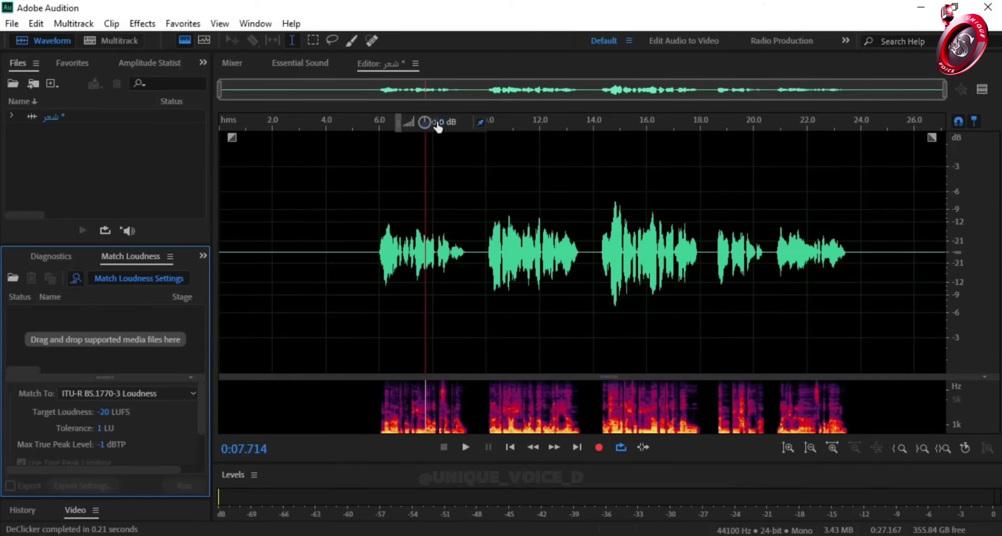
mouse_move(426, 121)
mouse_down()
mouse_move(425, 110)
mouse_move(428, 125)
mouse_move(430, 117)
mouse_up()
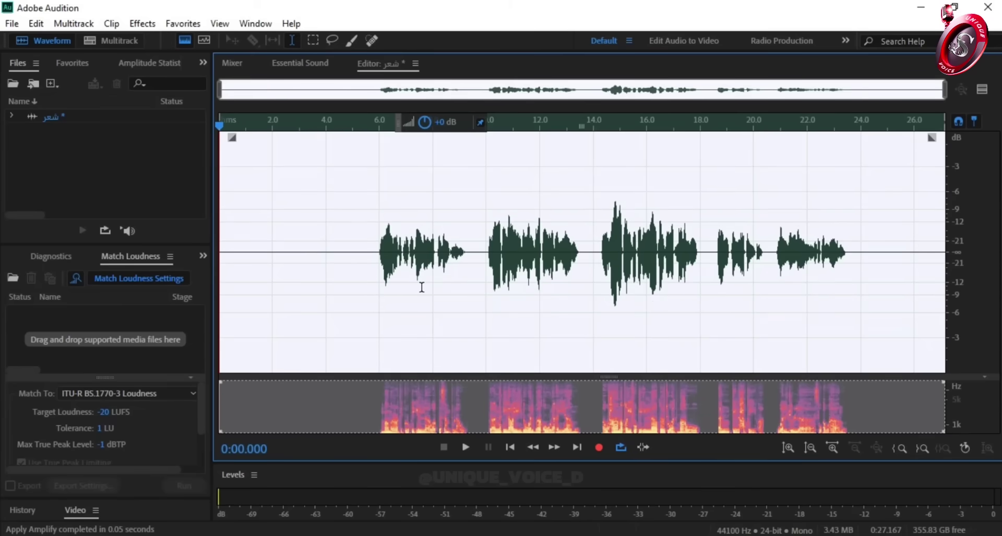
Add the recording to Match Loudness and match it to ITU-R BS.1770-3 Loudness with a target of -20 LUFS
click(422, 287)
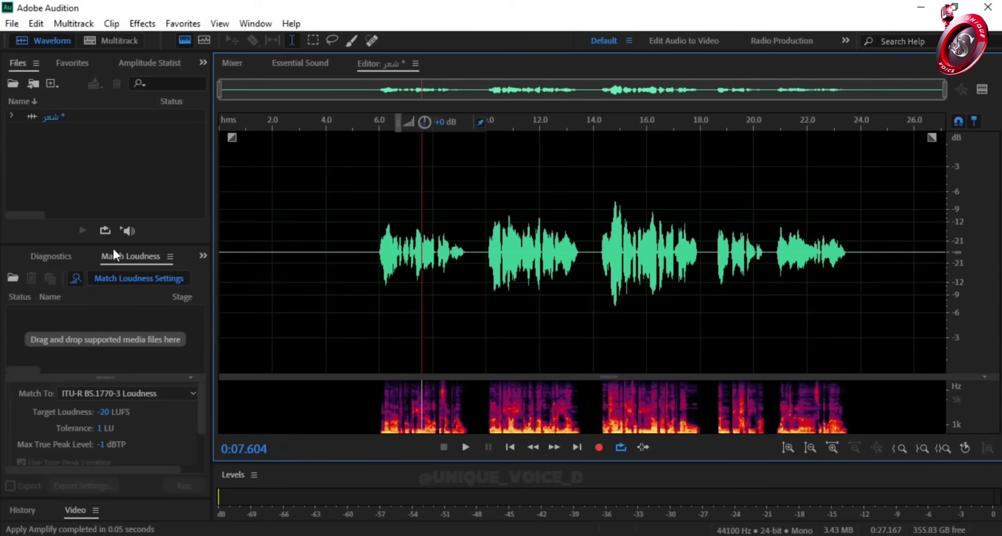
click(80, 118)
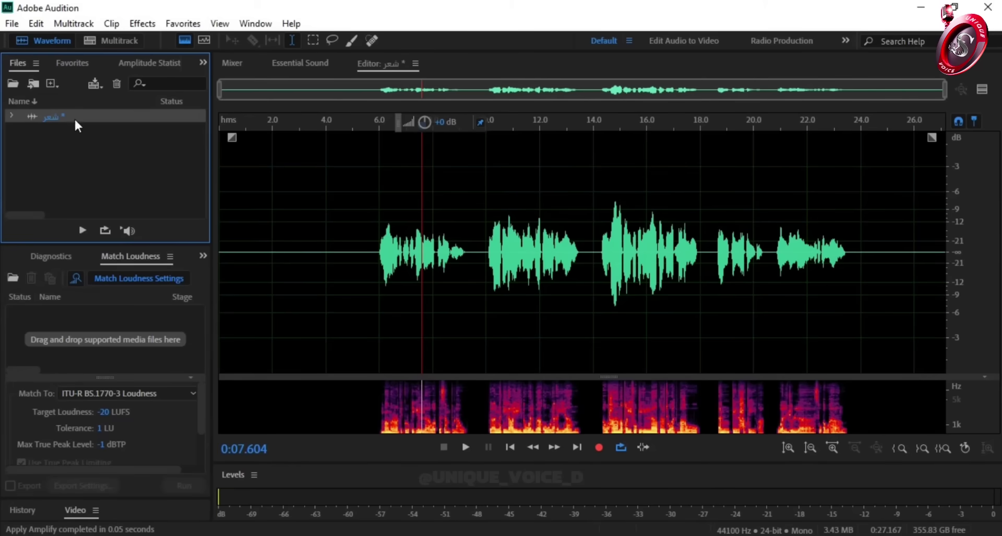
drag(74, 116, 76, 334)
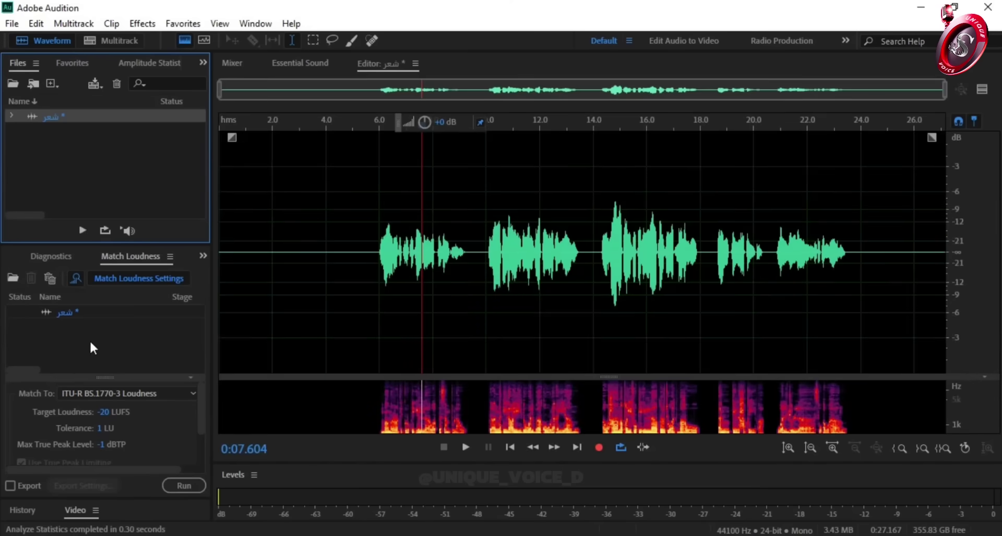
drag(29, 369, 45, 375)
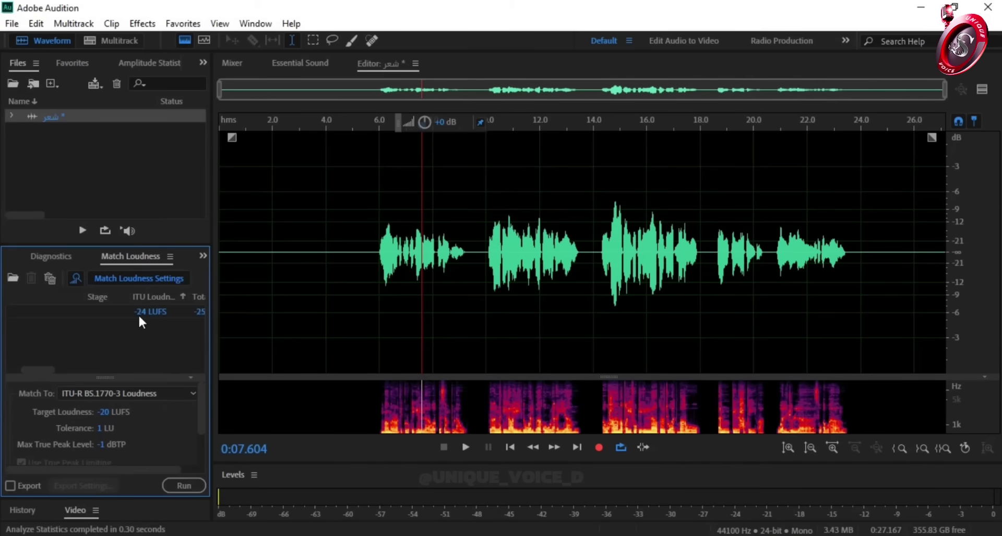
click(111, 413)
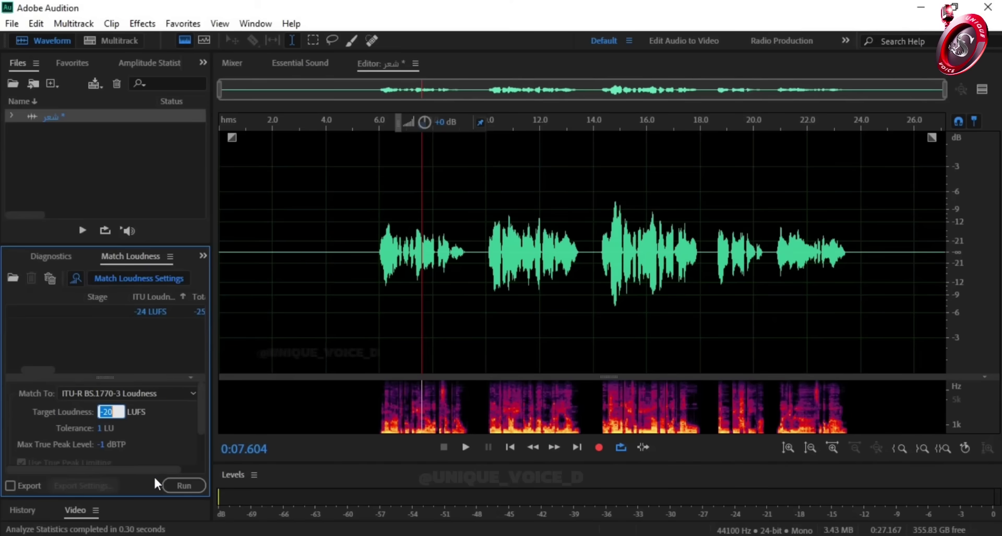
click(177, 485)
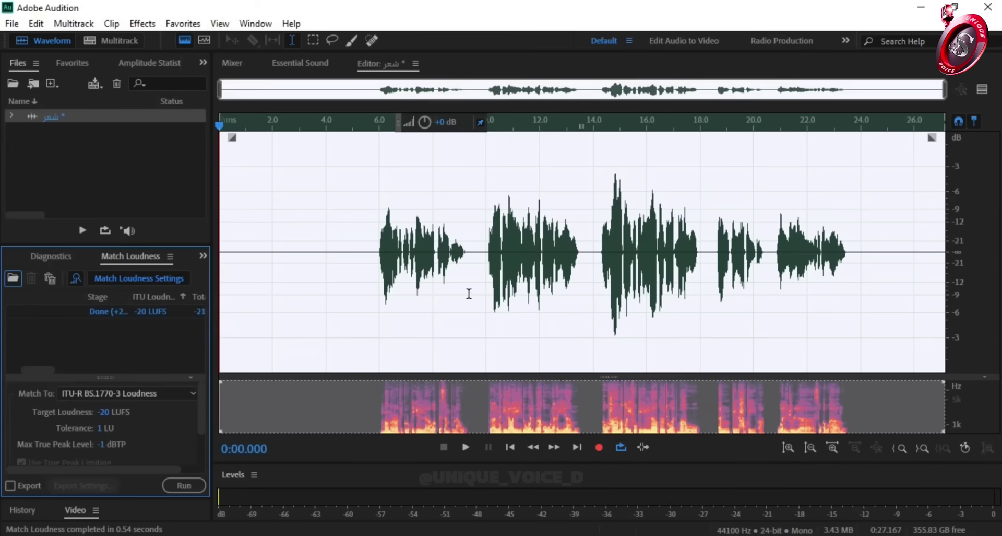
Play the loudness-matched recording from 6 seconds into the second phrase and stop playback
click(469, 294)
click(375, 271)
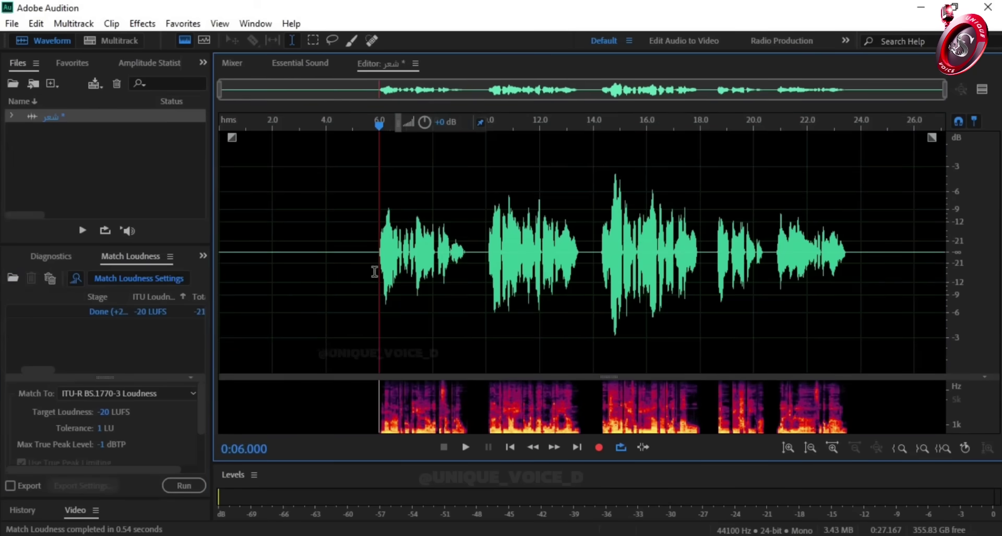
click(466, 448)
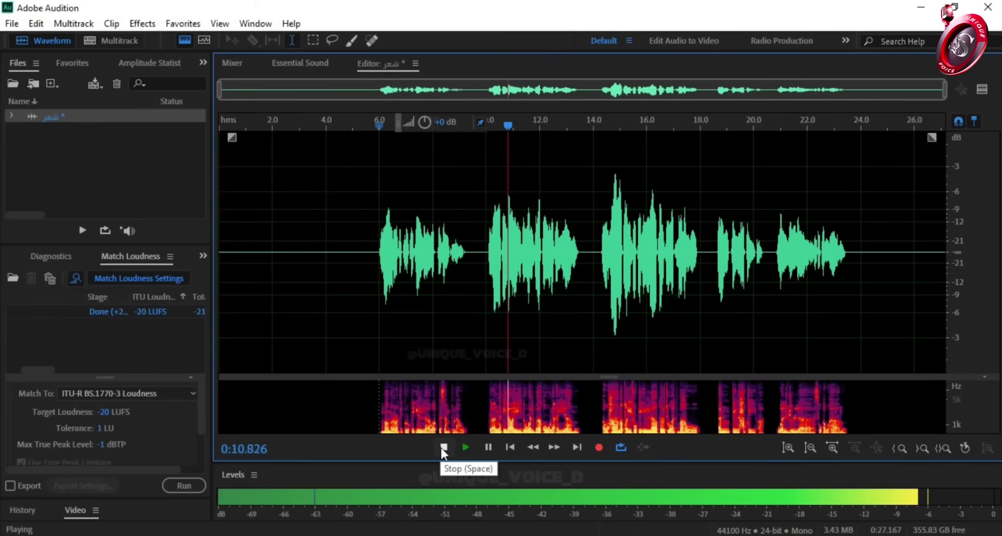
click(444, 447)
click(449, 326)
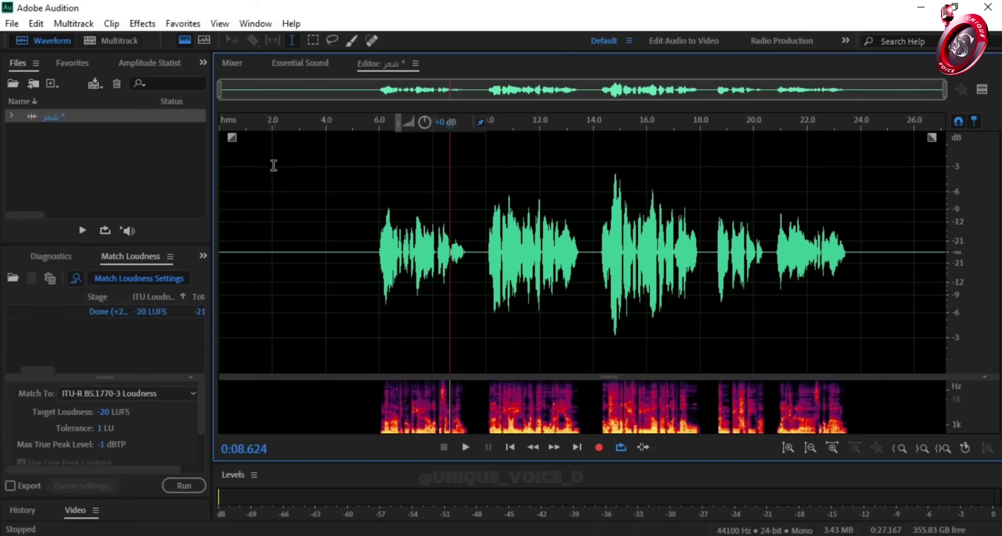
Preview and apply Analog Delay in Tape/Tube mode with 90% dry, 17% wet, 162 ms delay, 13% feedback, 10% trash and 100% spread
click(146, 23)
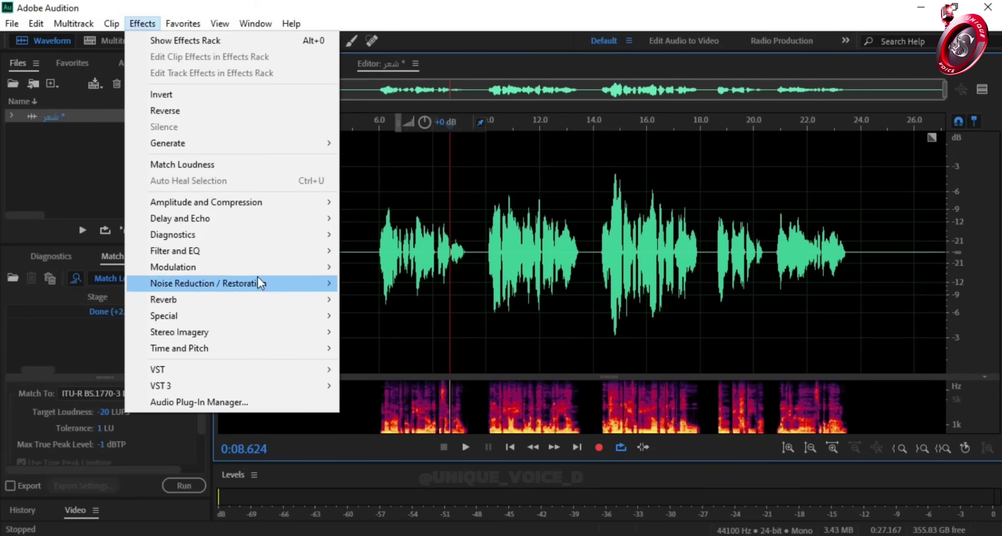
mouse_move(226, 219)
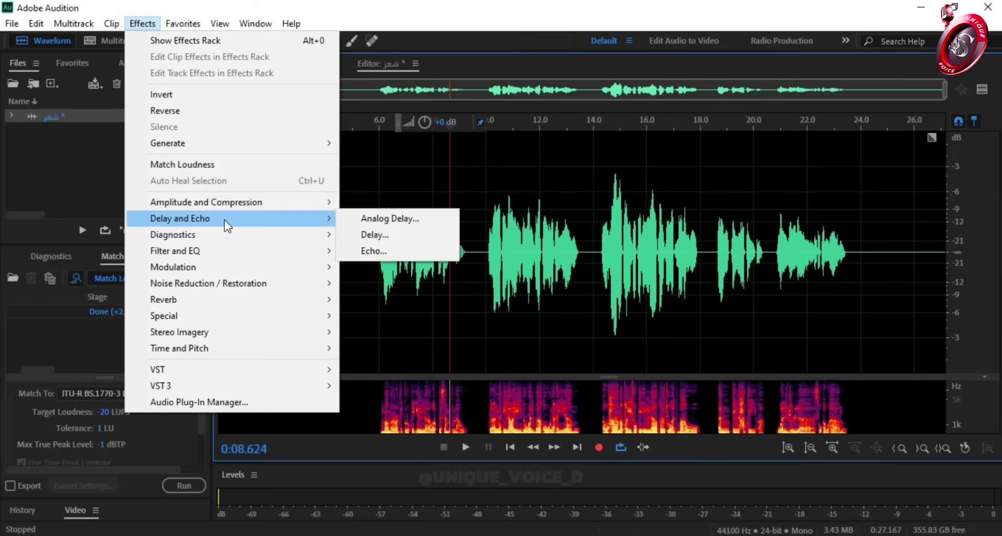
mouse_move(181, 332)
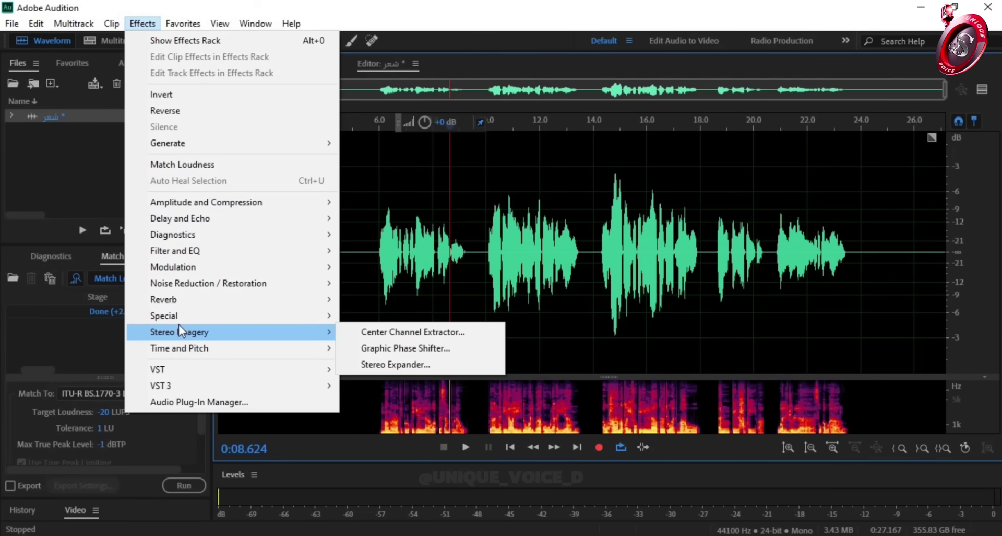
mouse_move(204, 299)
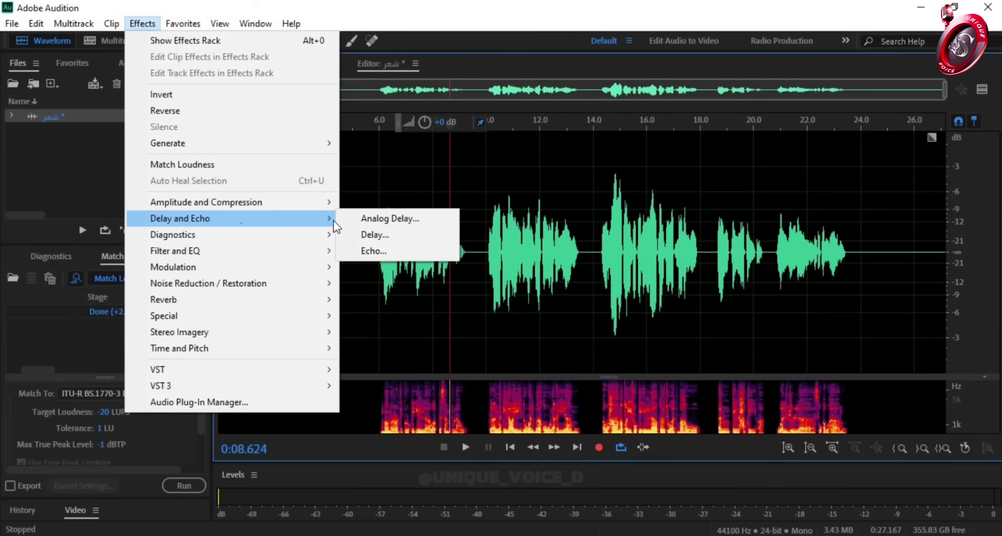
click(372, 219)
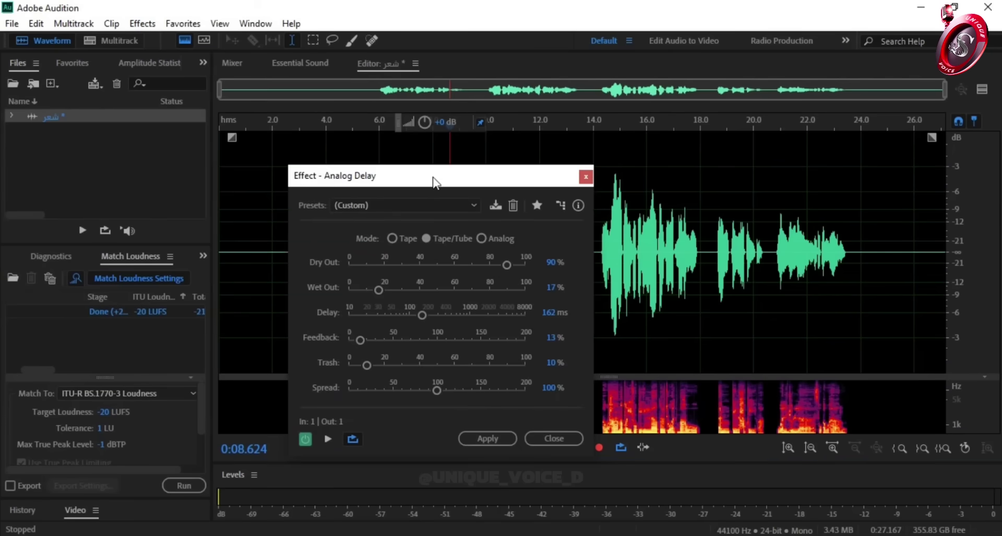
drag(432, 185, 393, 139)
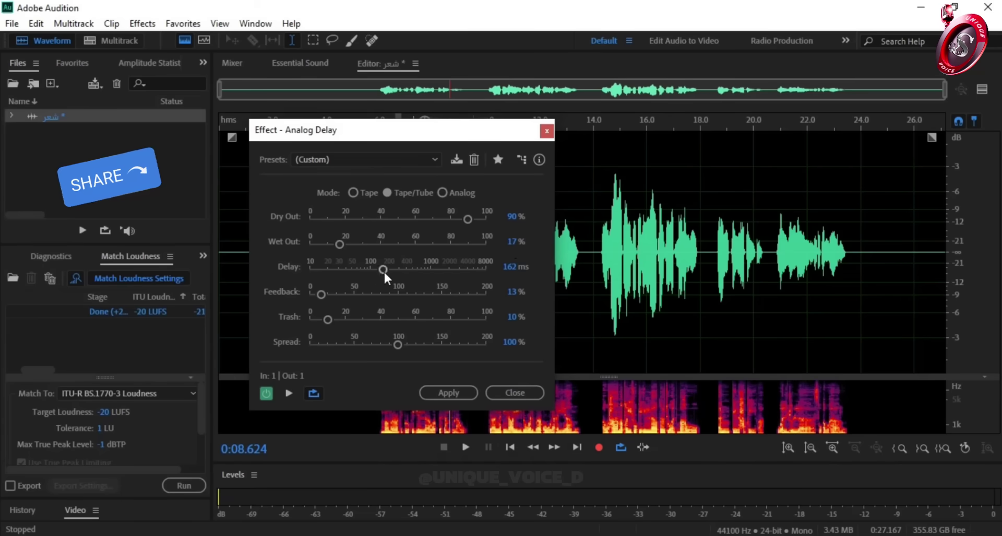
click(287, 392)
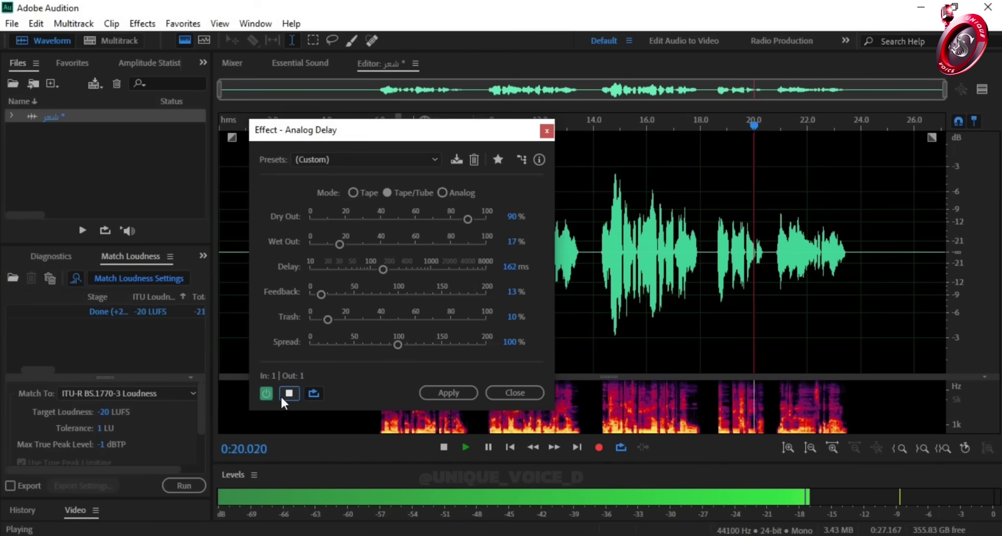
click(280, 395)
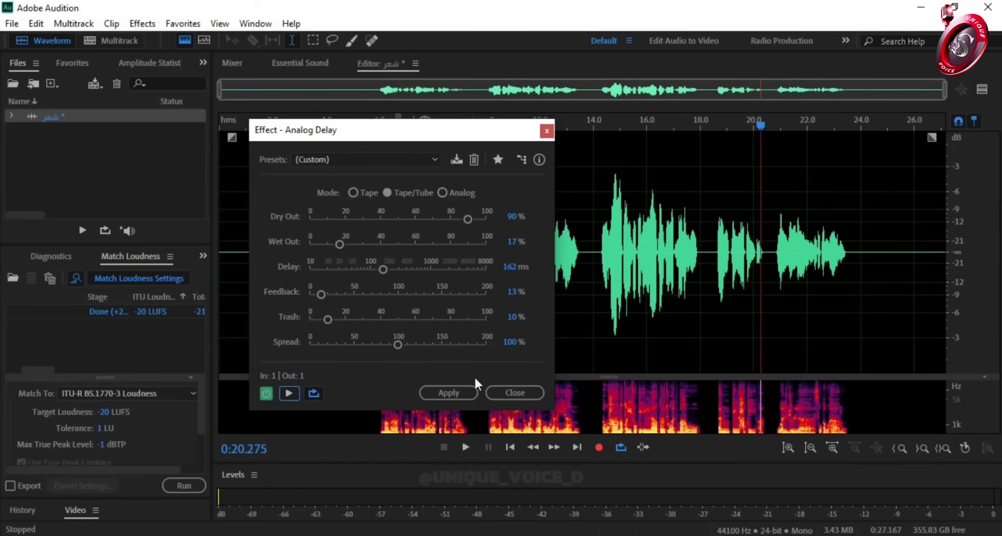
click(463, 392)
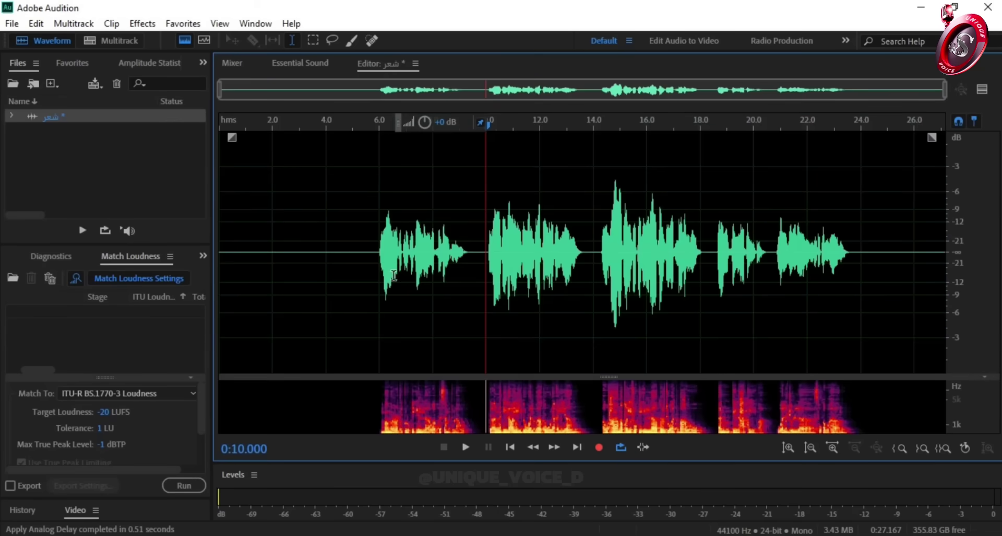
Play the delayed recording from just before the first phrase through the last phrase and stop playback
click(373, 275)
click(466, 448)
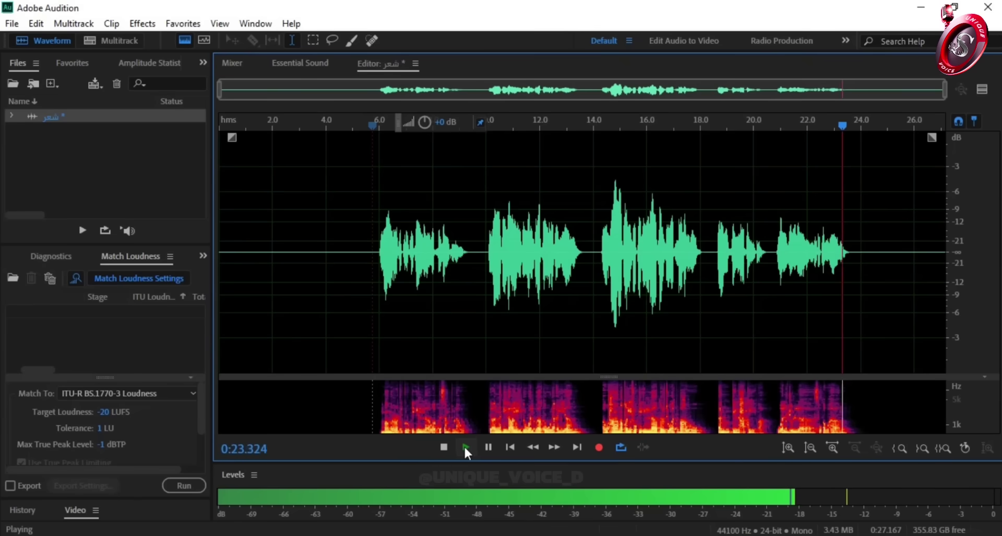
click(445, 447)
click(485, 316)
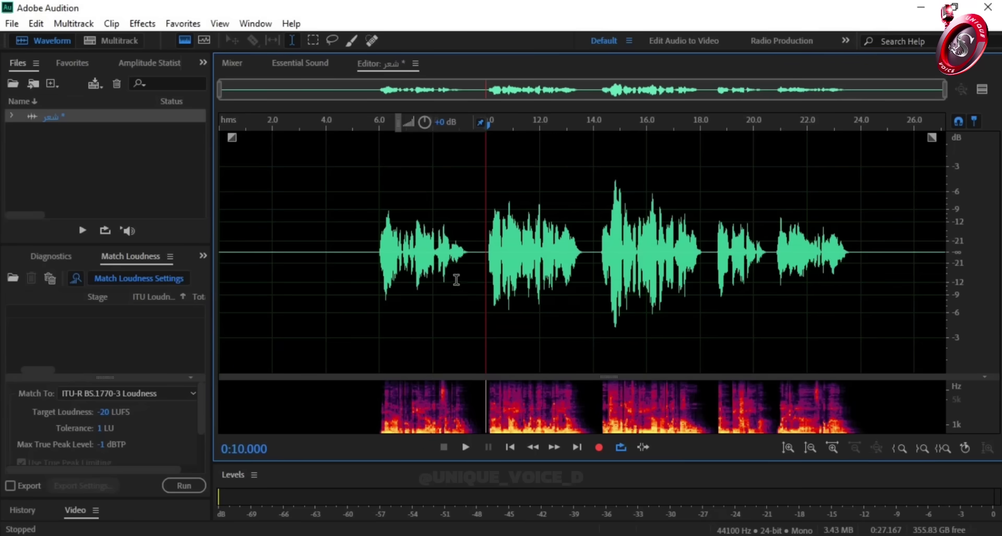
click(423, 276)
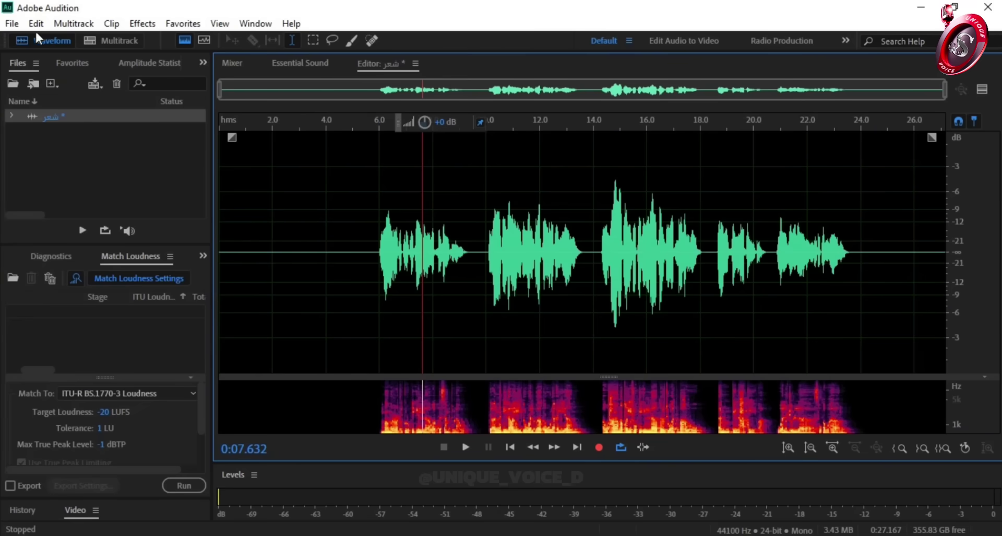
Save the recording as شعر.wav in the New wave folder, in Wave PCM format at 44100 Hz mono, 24-bit
click(11, 25)
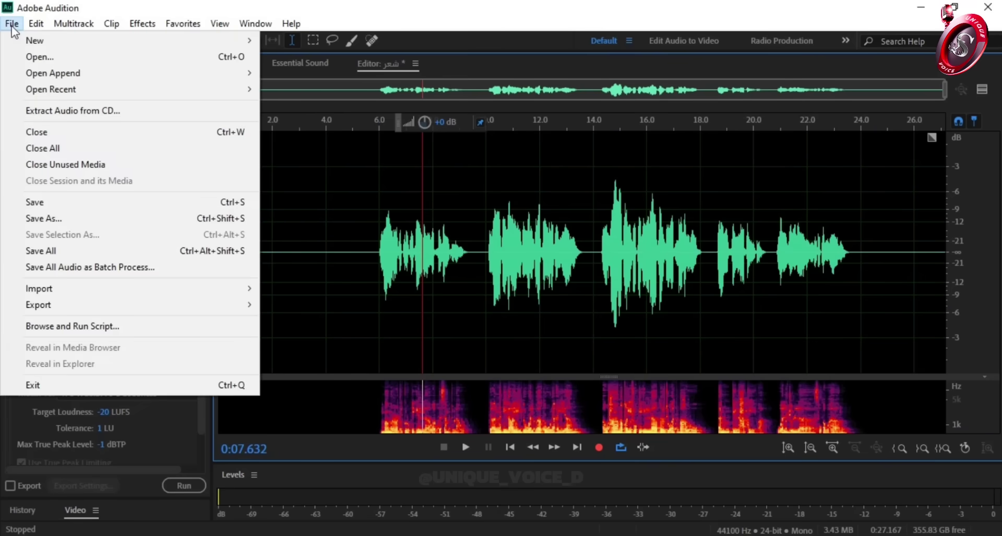
click(85, 219)
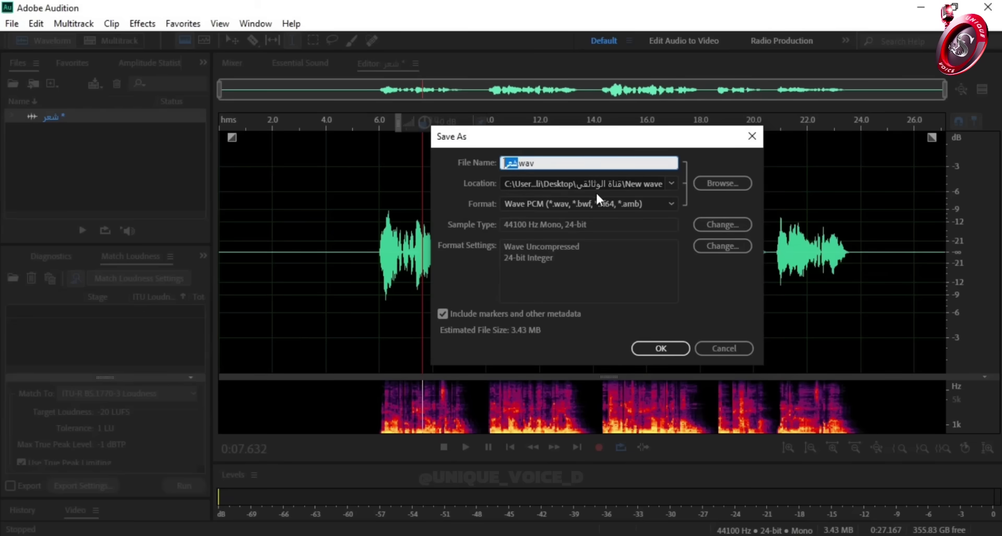
click(725, 181)
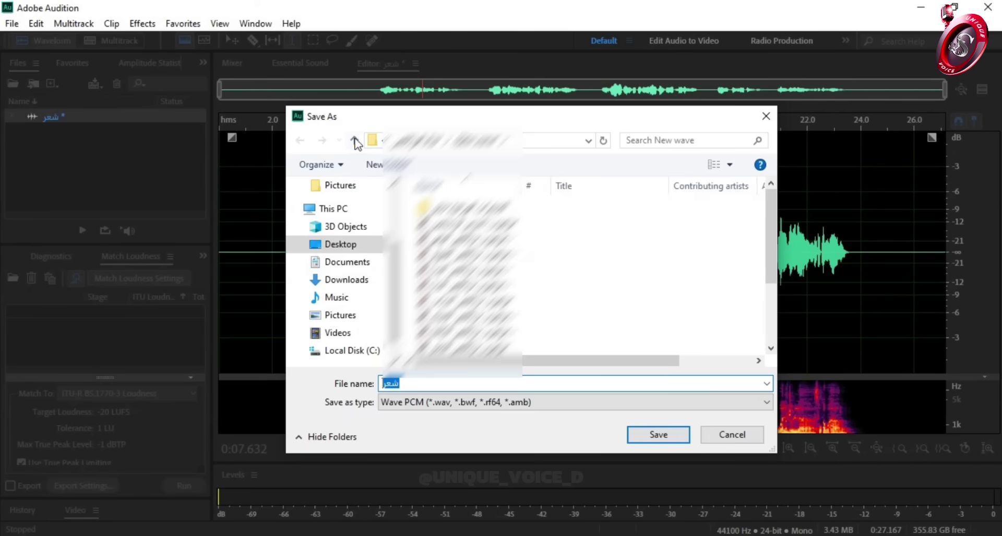
click(766, 116)
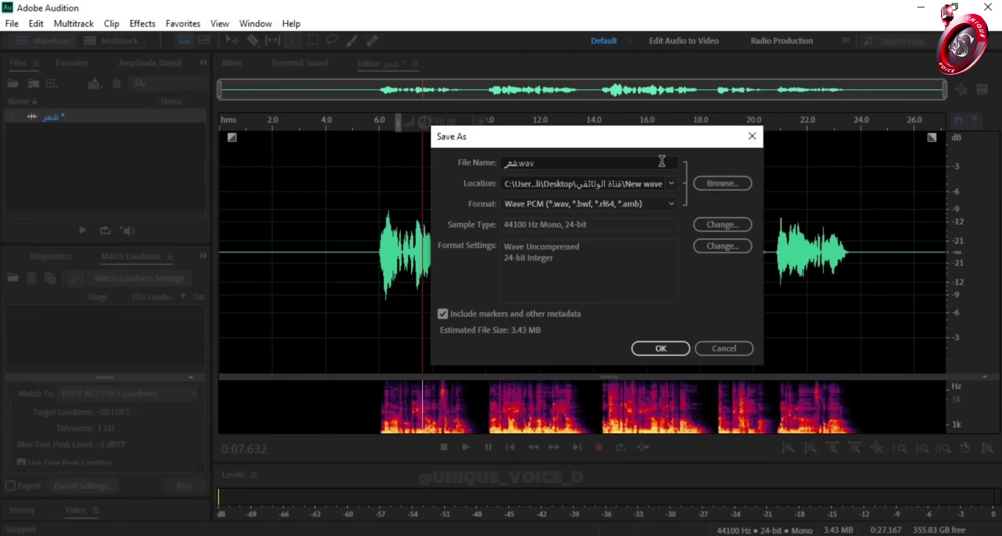
click(548, 203)
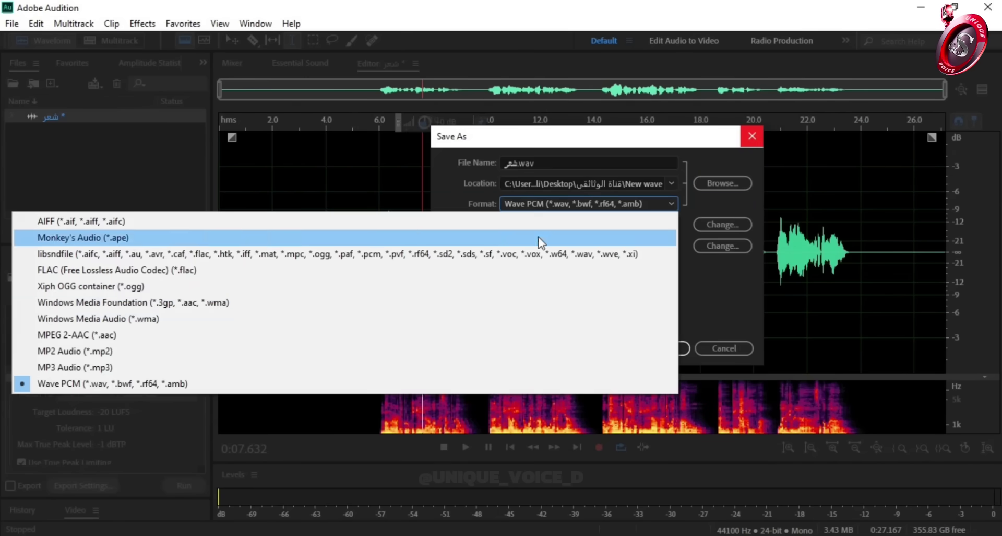
click(73, 386)
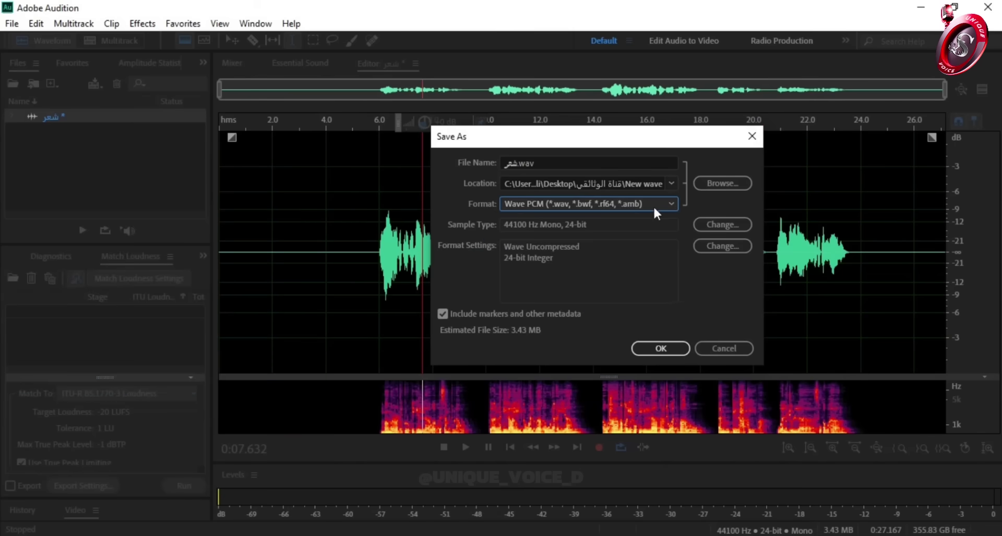
click(660, 349)
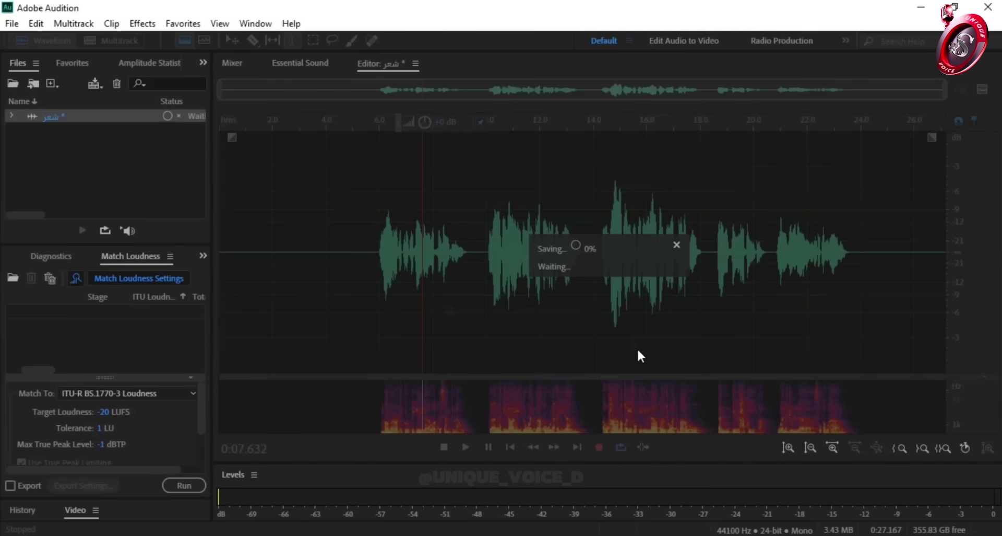